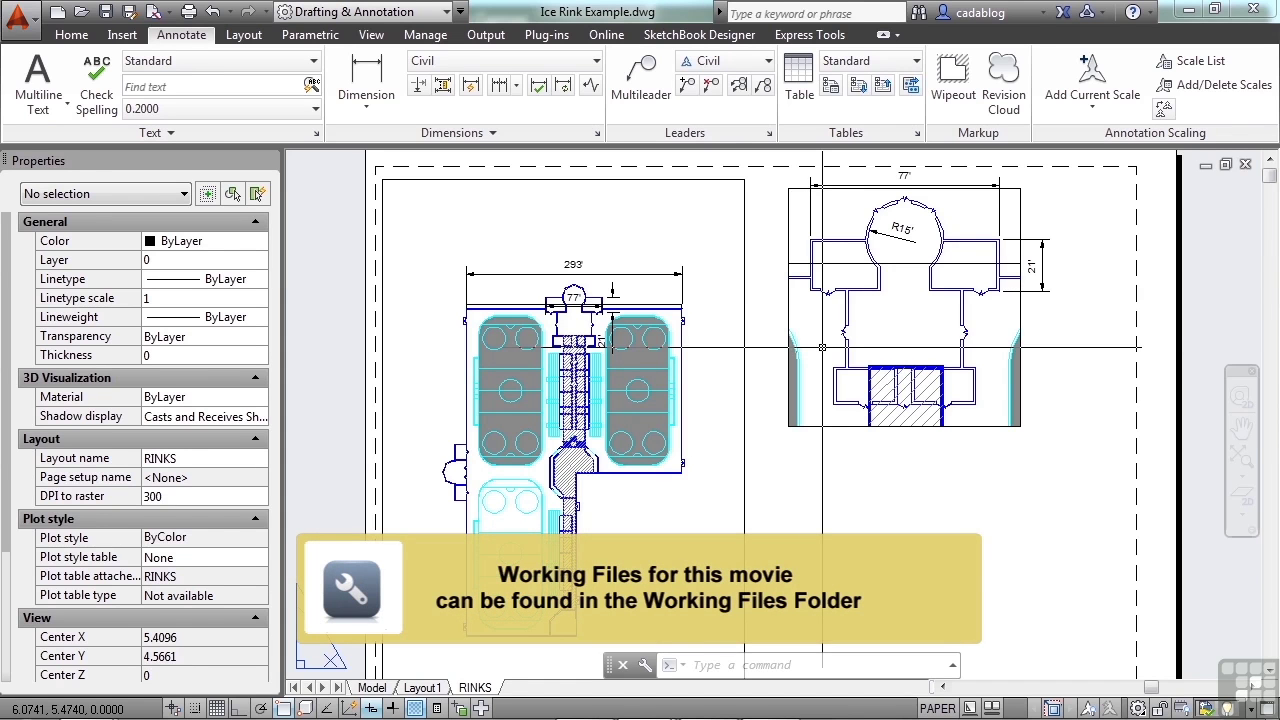
Step: Select the larger rink viewport by its border and bring its Misc properties into view
left_click(744, 317)
scroll(757, 302, "down", 2)
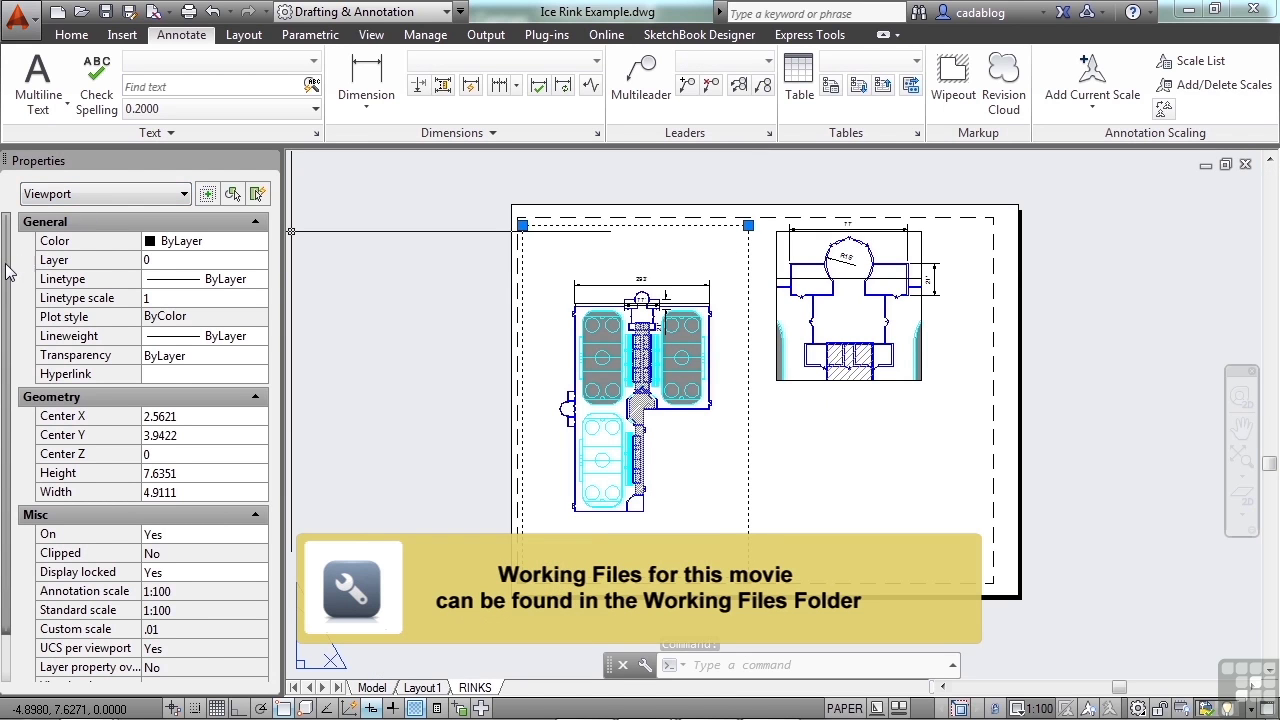
mouse_move(5, 281)
left_mouse_down()
mouse_move(5, 314)
mouse_move(8, 270)
left_mouse_up()
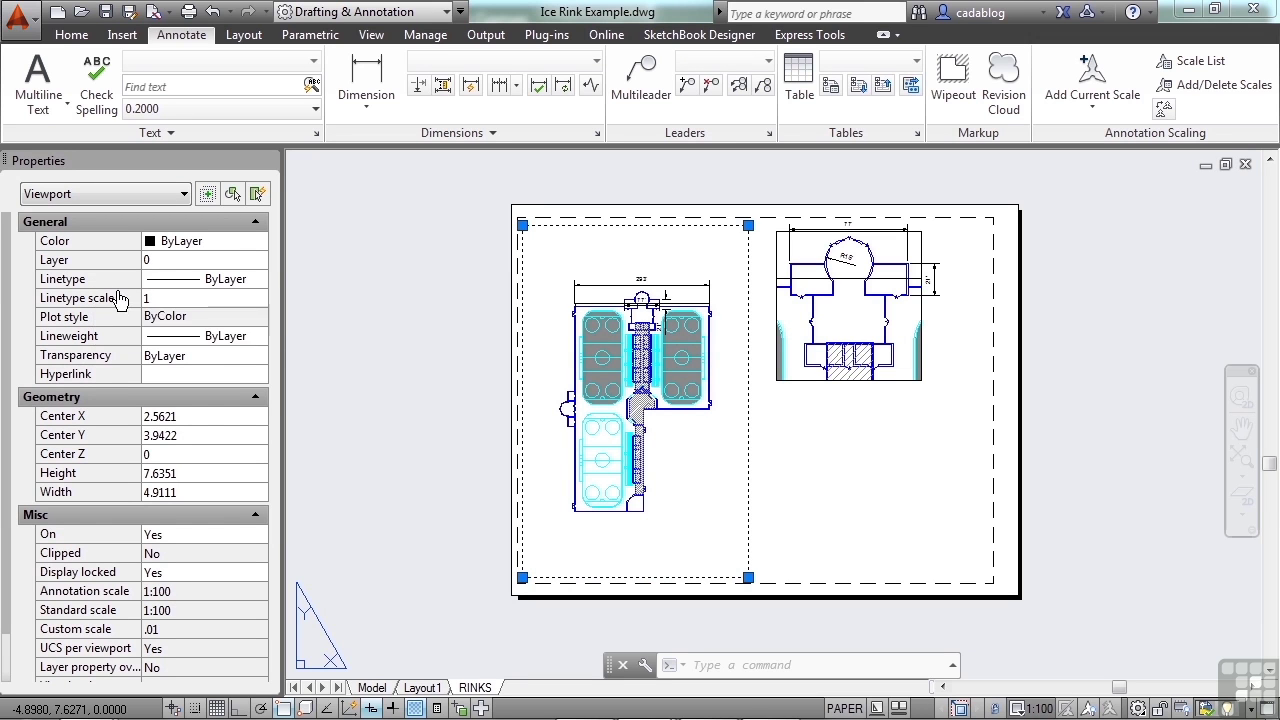
left_click_drag(8, 295, 4, 362)
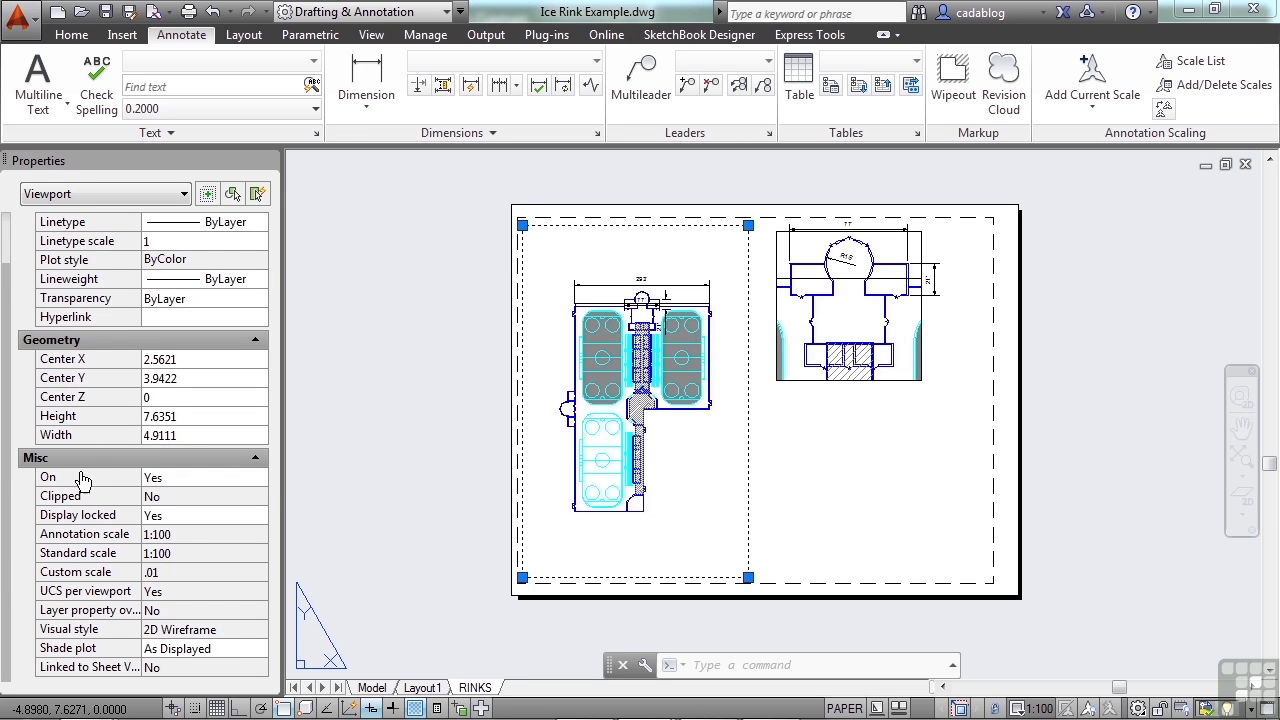
Step: Set the larger viewport's On property to No and back to Yes
left_click(203, 478)
left_click(258, 481)
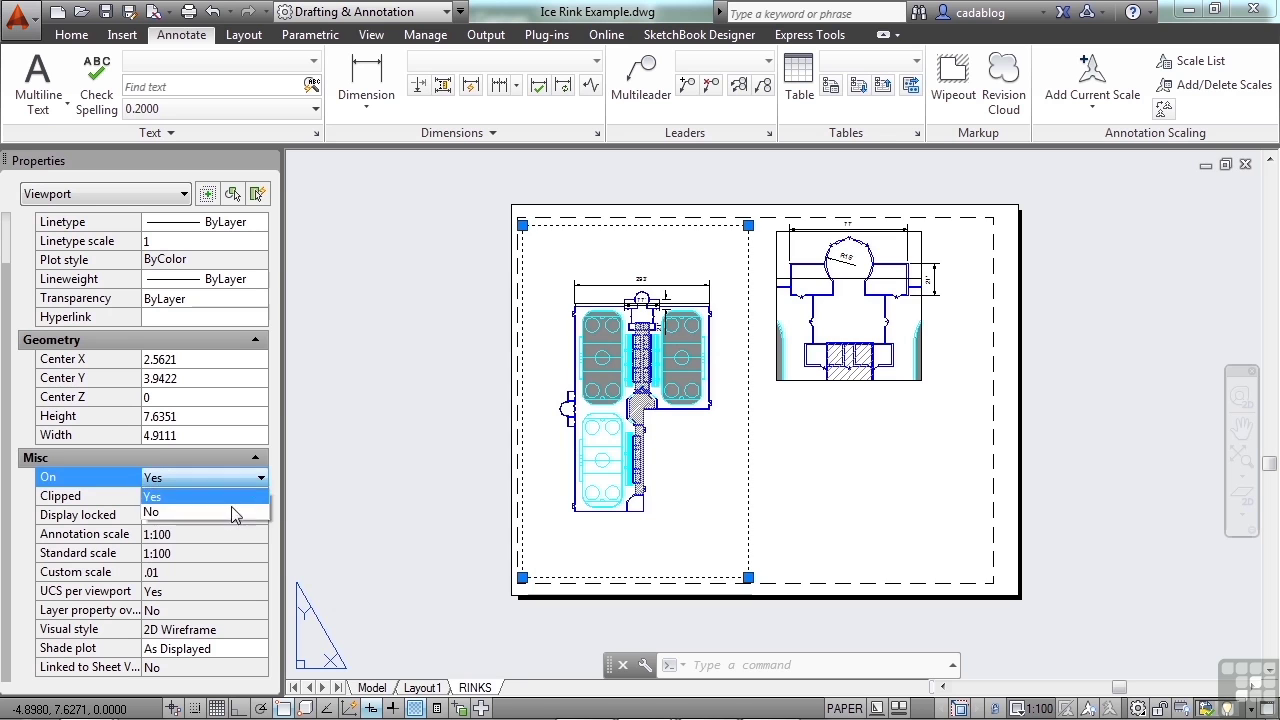
left_click(238, 512)
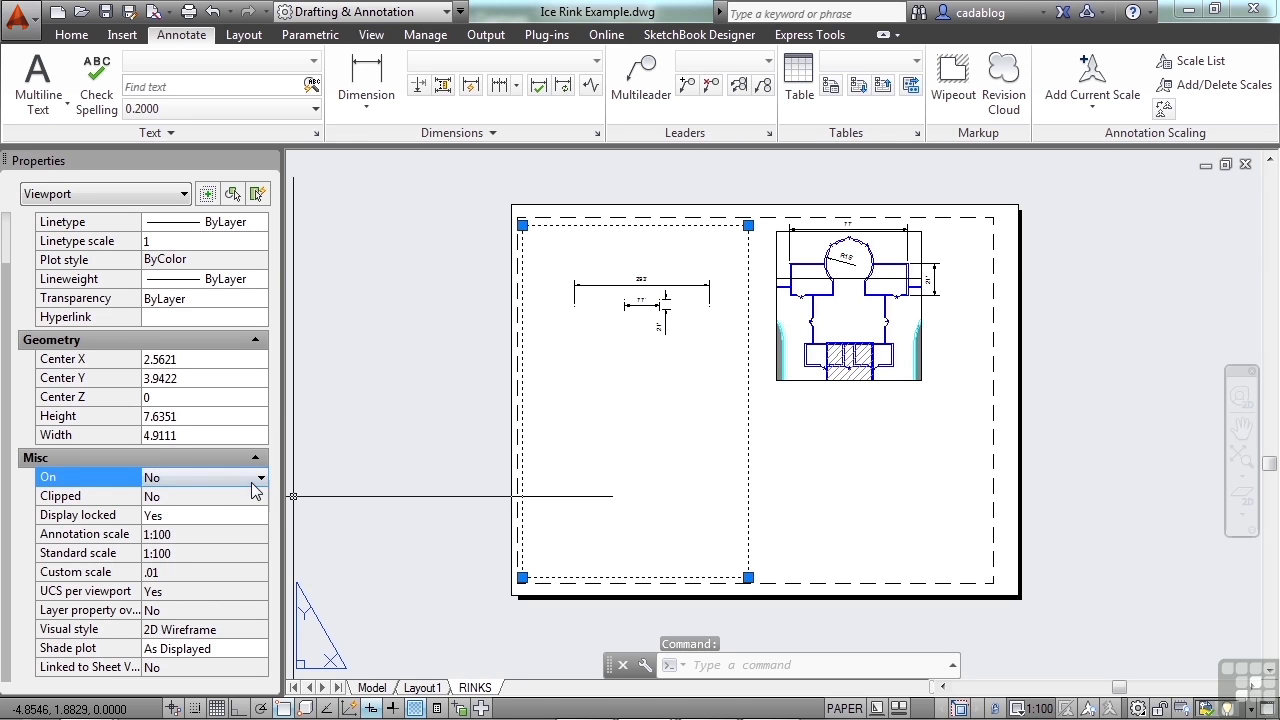
left_click(259, 479)
left_click(249, 498)
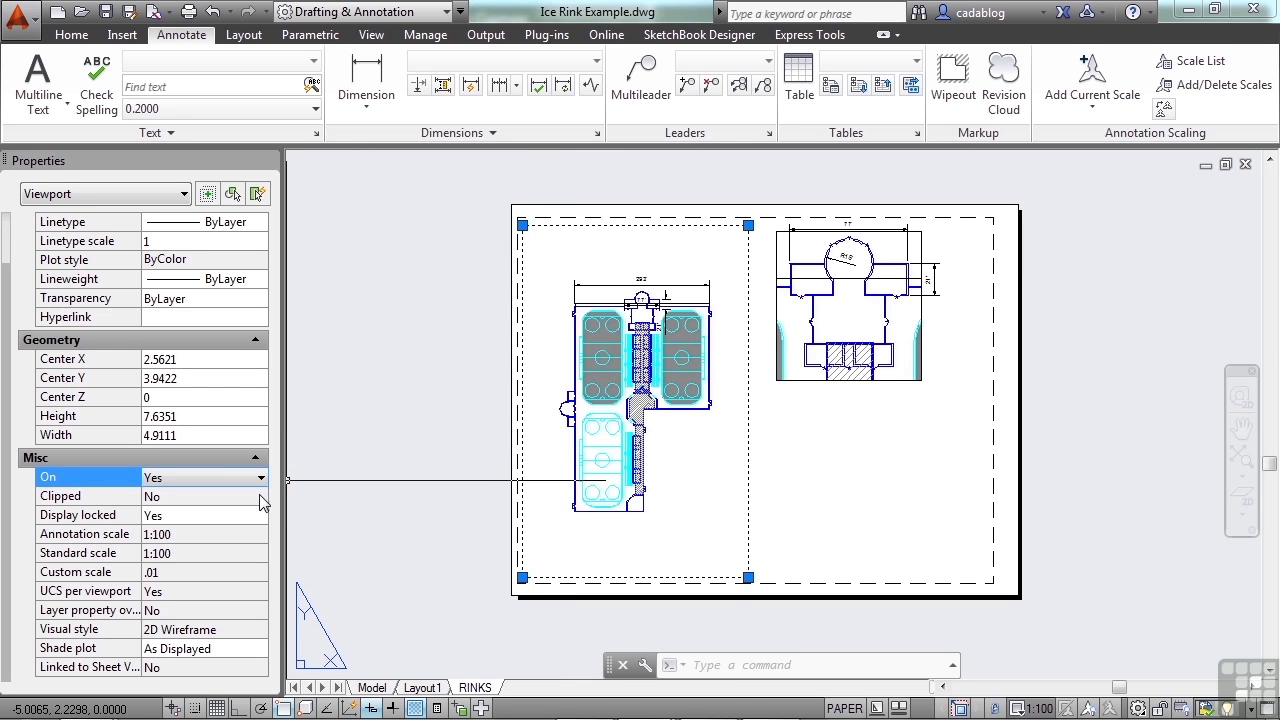
Step: Unlock the larger viewport's display and lock it again
left_click(248, 517)
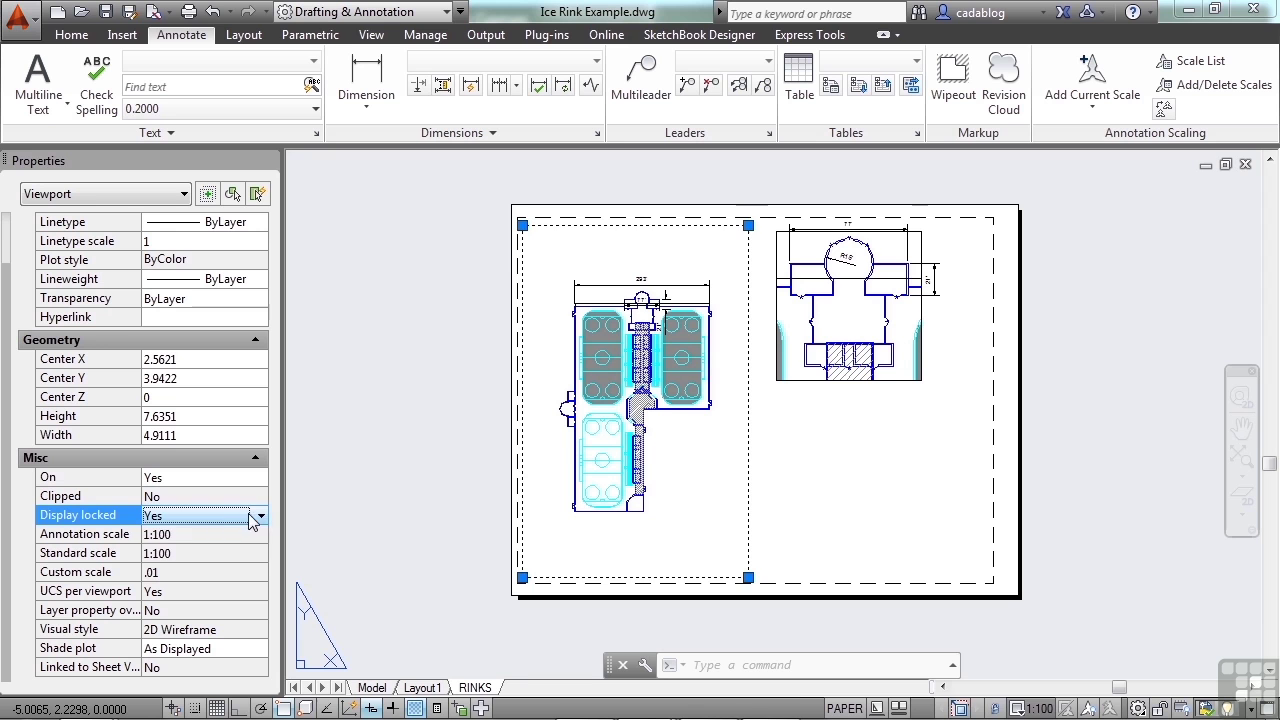
left_click(248, 517)
left_click(235, 544)
left_click(235, 544)
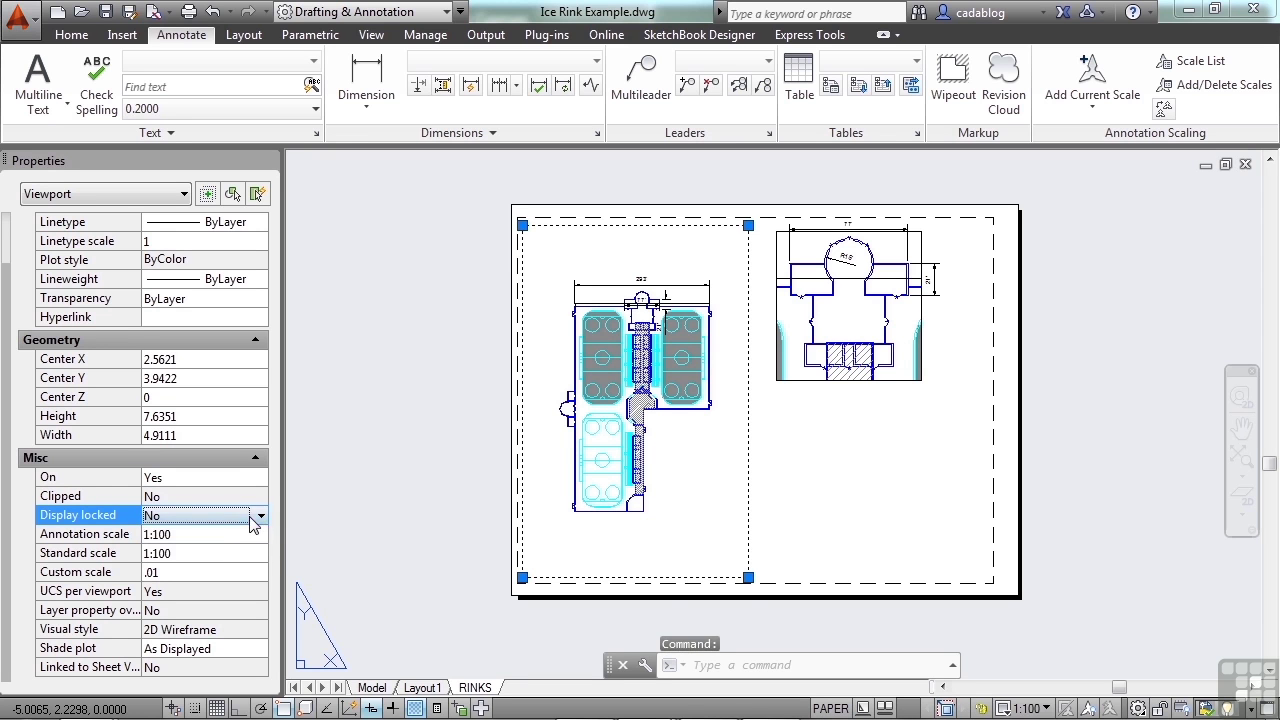
left_click(250, 516)
left_click(212, 534)
Step: Check the annotation, standard and custom scale properties of the locked viewport
left_click(212, 534)
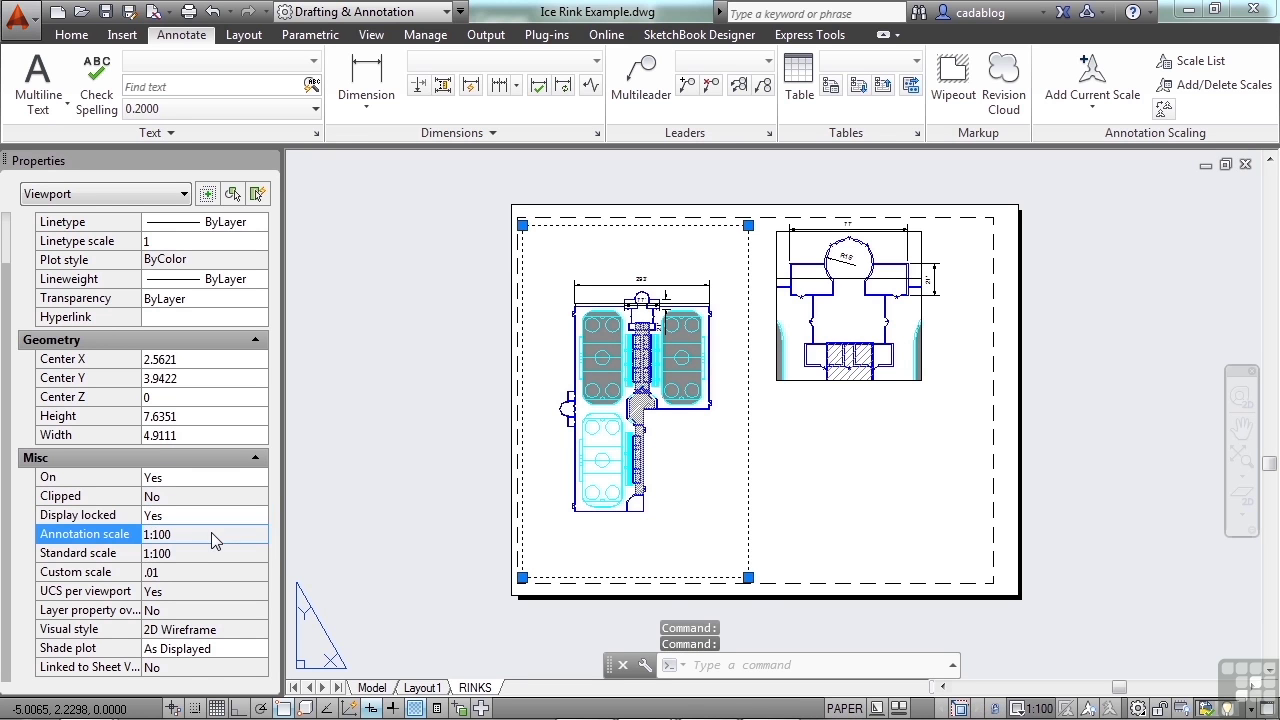
left_click(200, 553)
left_click(191, 572)
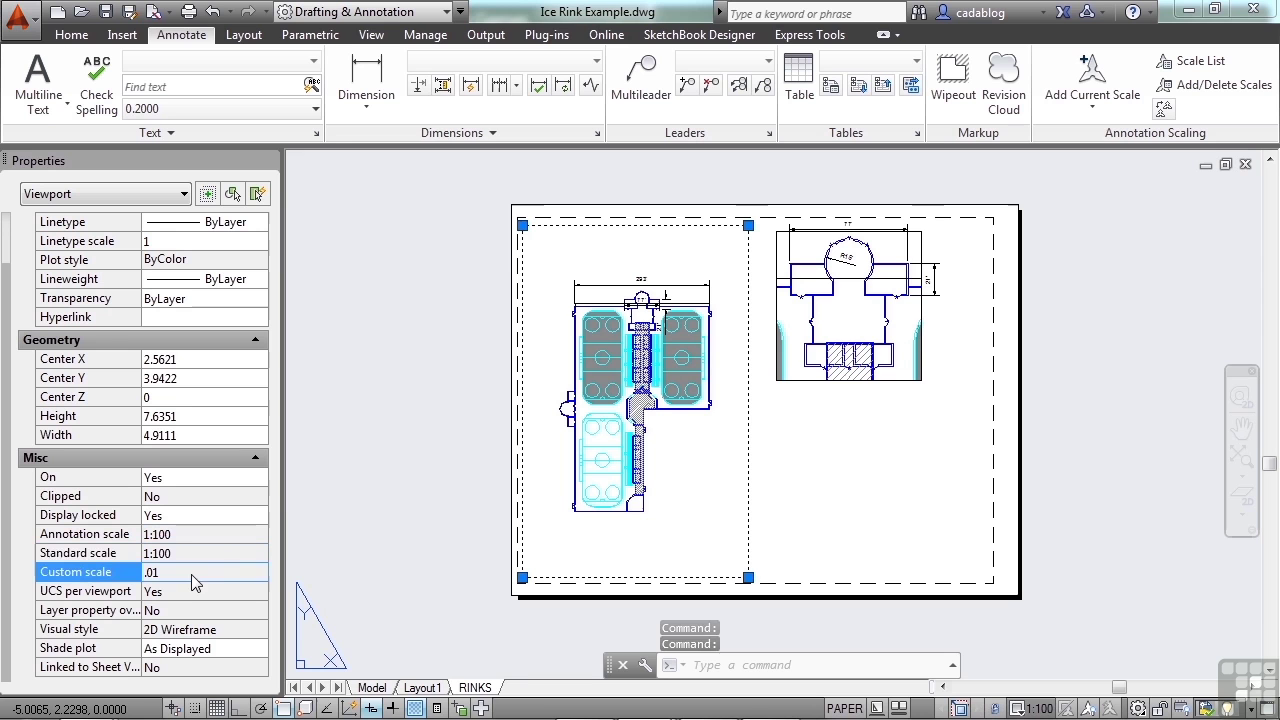
Step: Unlock the larger viewport's display and set its custom scale to 1/50
left_click(223, 516)
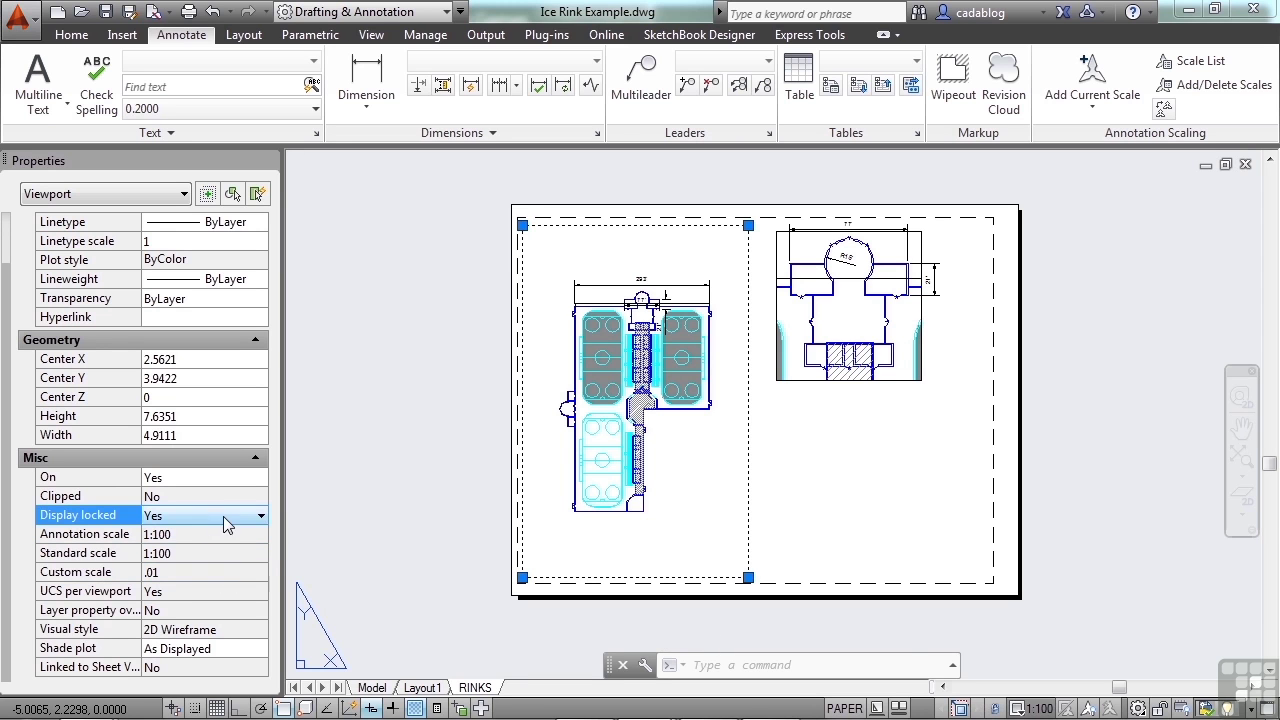
left_click(223, 516)
left_click(201, 551)
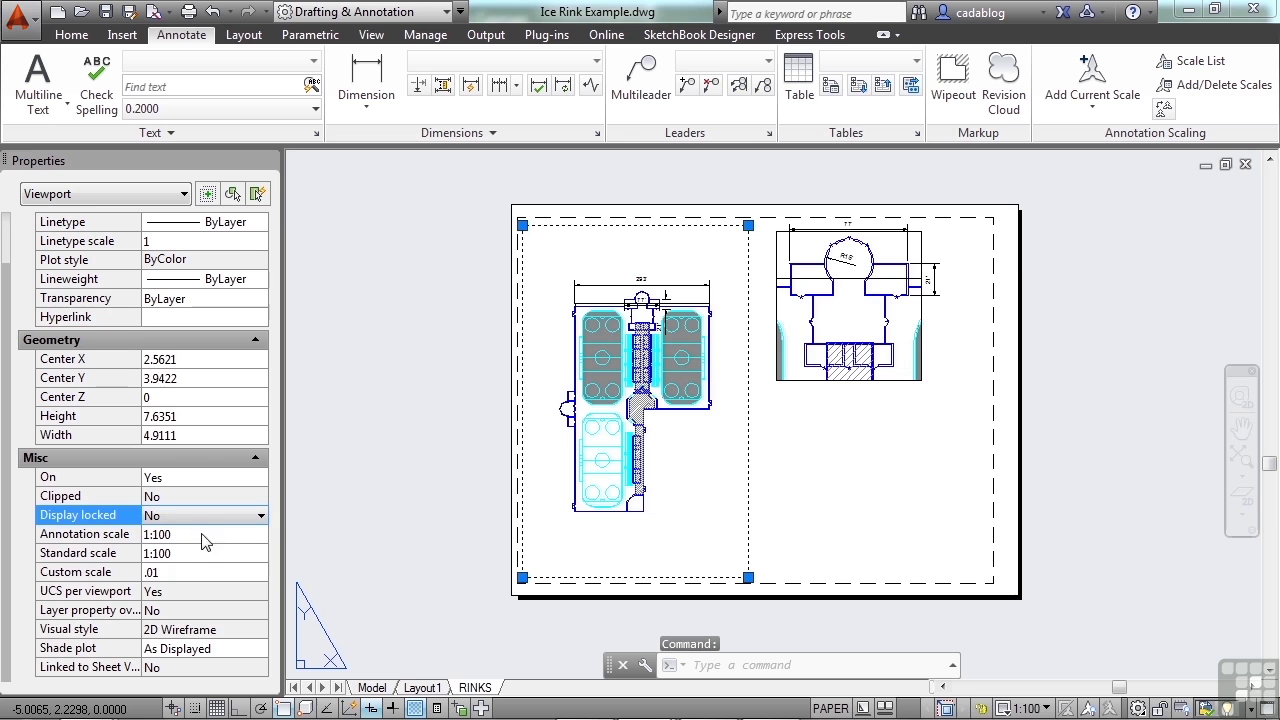
left_click(195, 572)
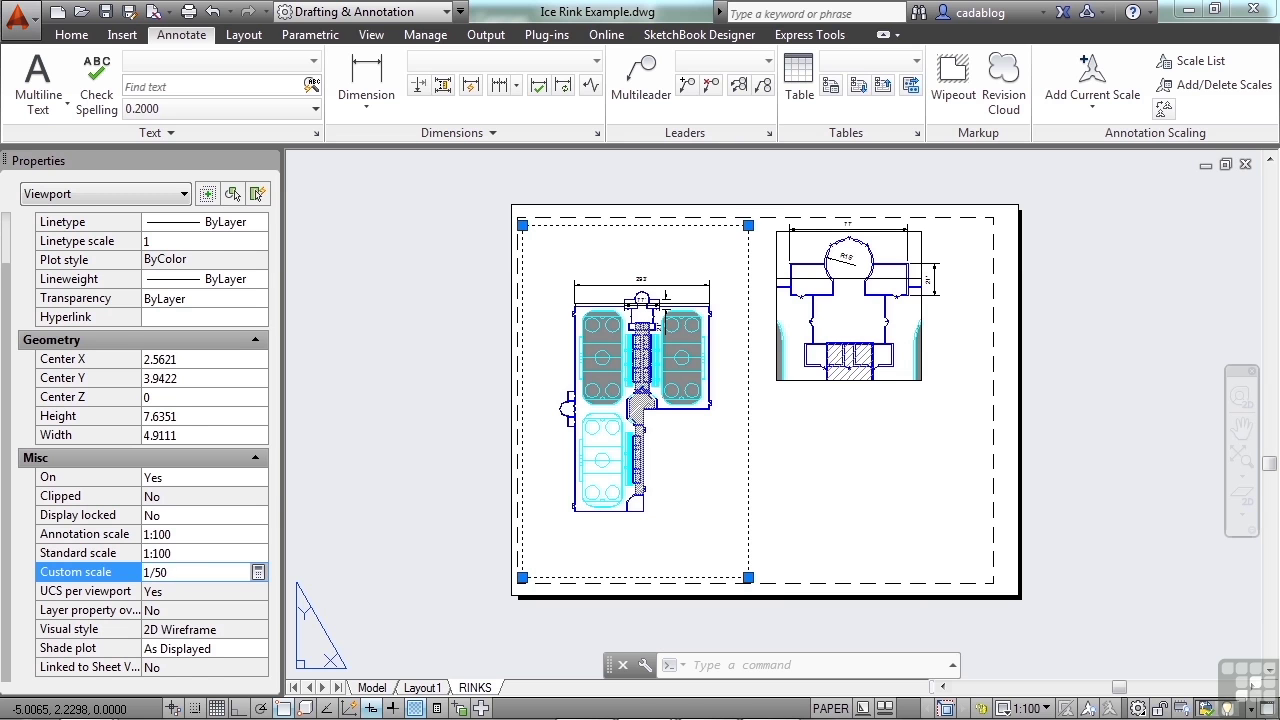
key("Return")
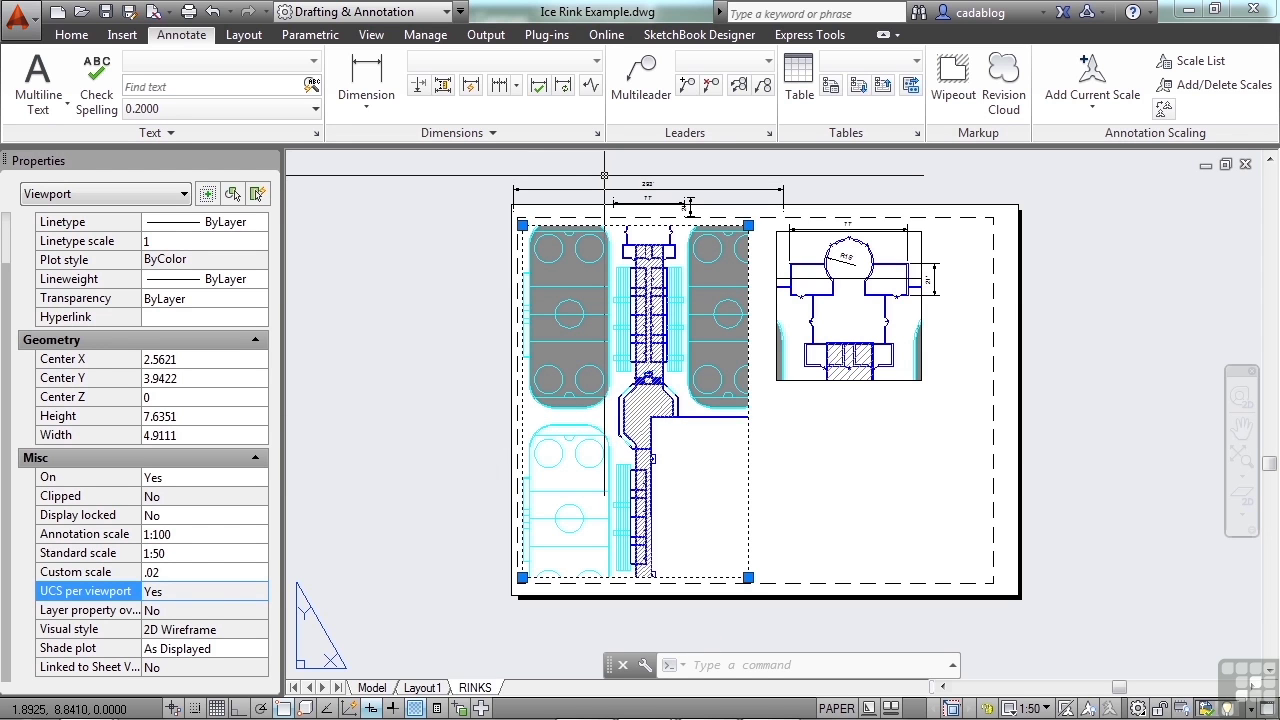
Step: Examine the rescaled viewport against its paper-space dimensions, review its remaining properties and clear the selection
scroll(604, 178, "up", 6)
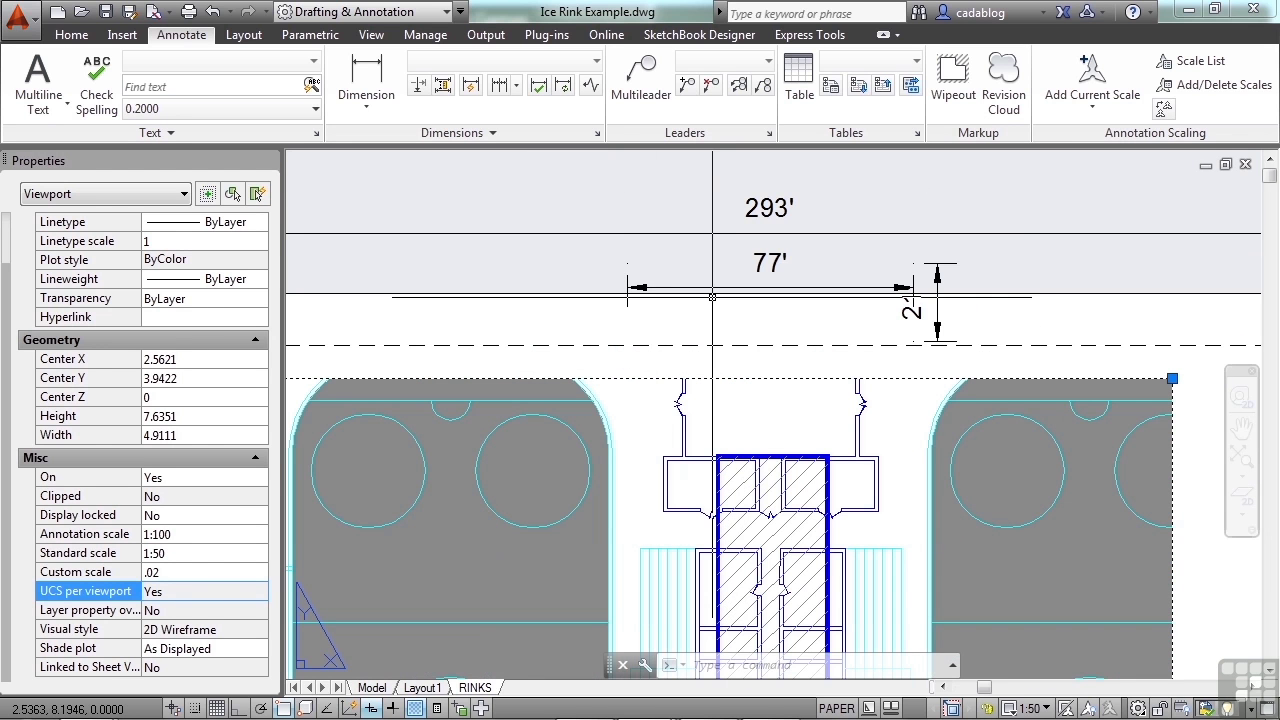
scroll(712, 297, "down", 6)
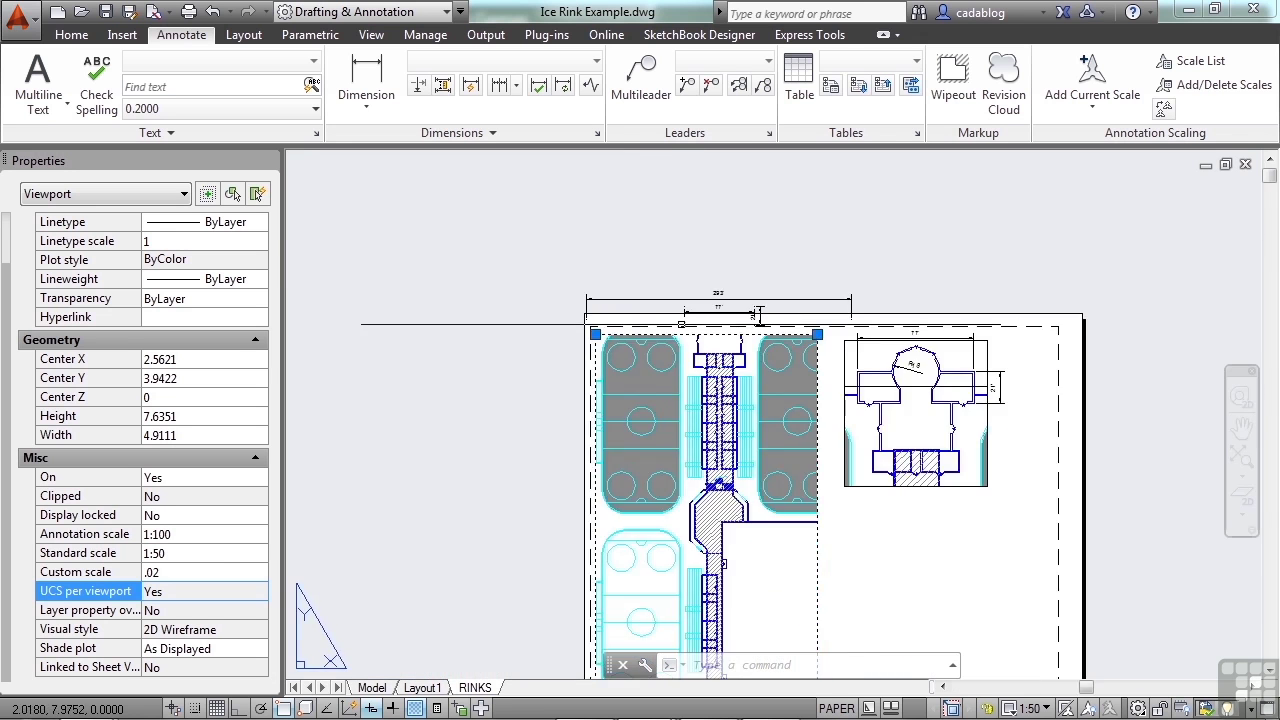
scroll(760, 315, "down", 3)
scroll(732, 356, "up", 3)
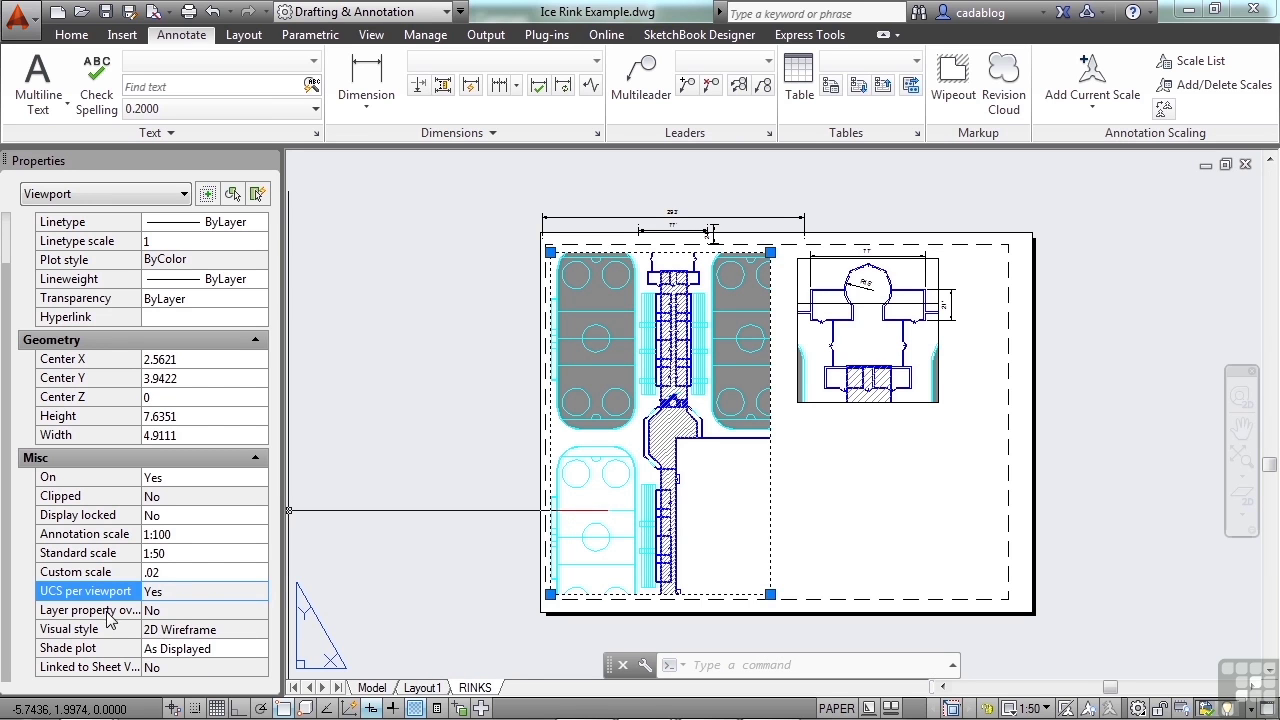
scroll(25, 418, "up", 3)
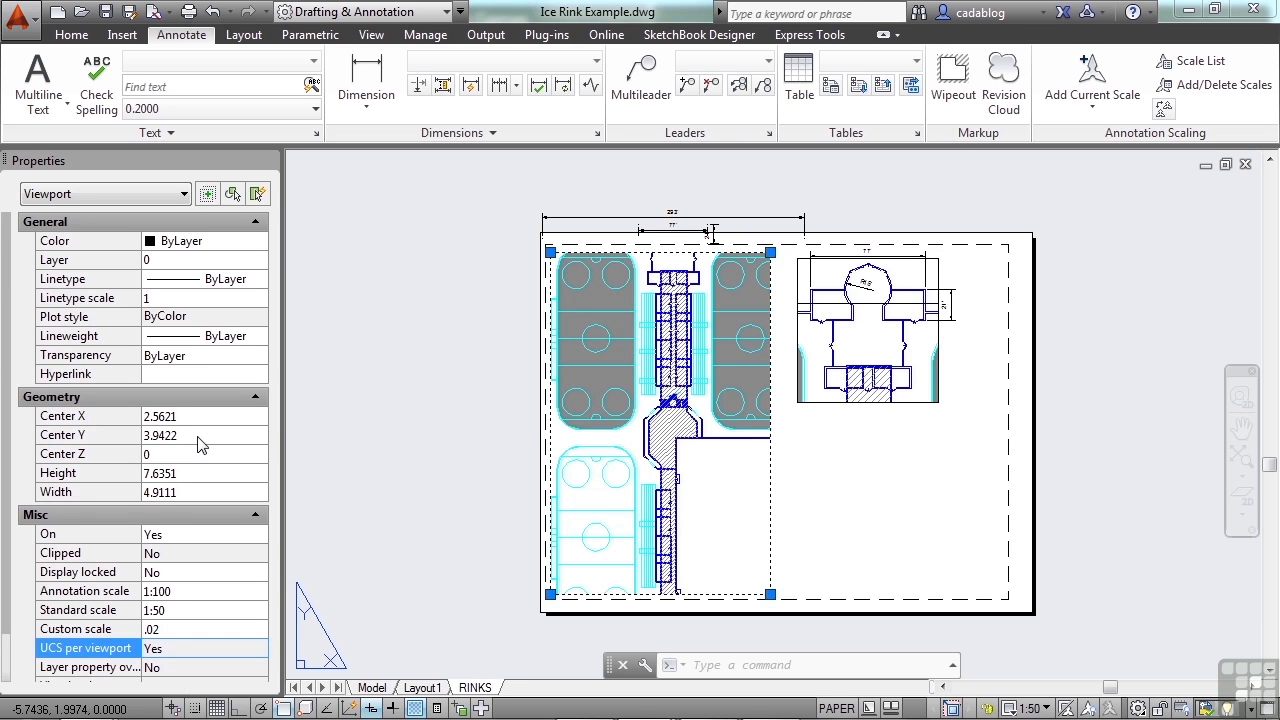
key("Escape")
left_click(437, 437)
left_click(411, 365)
key("Escape")
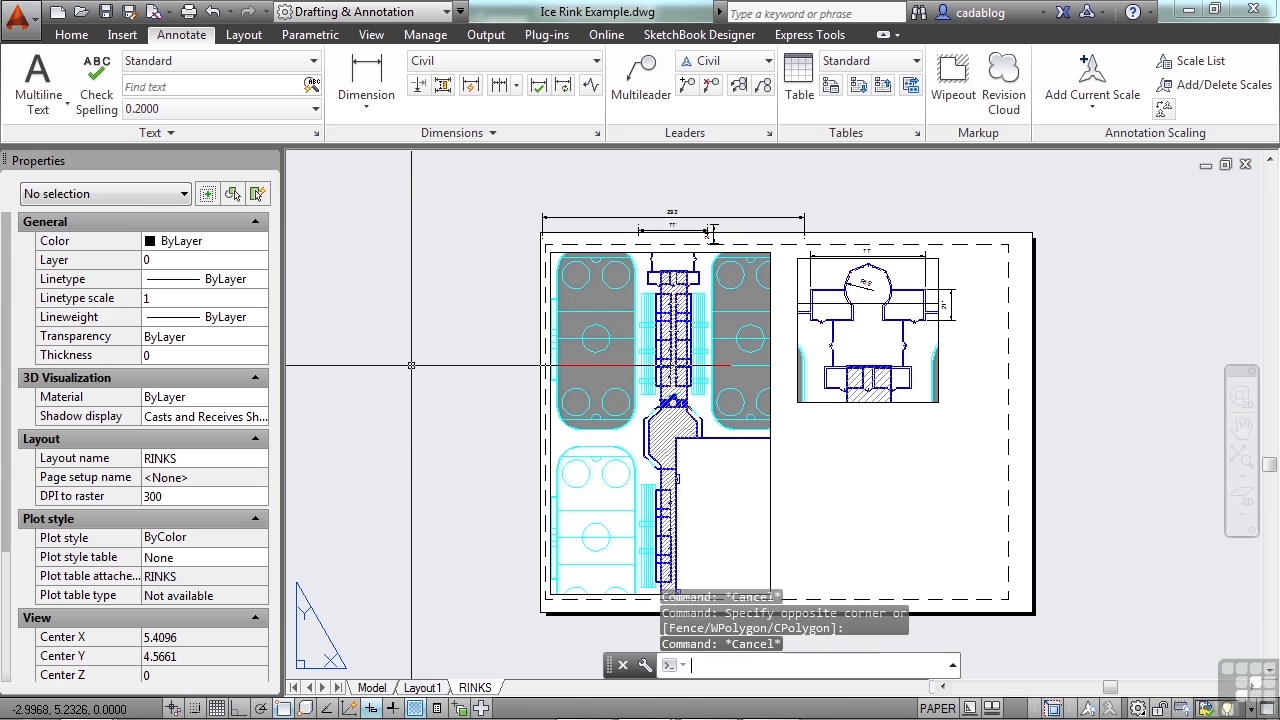
key("Escape")
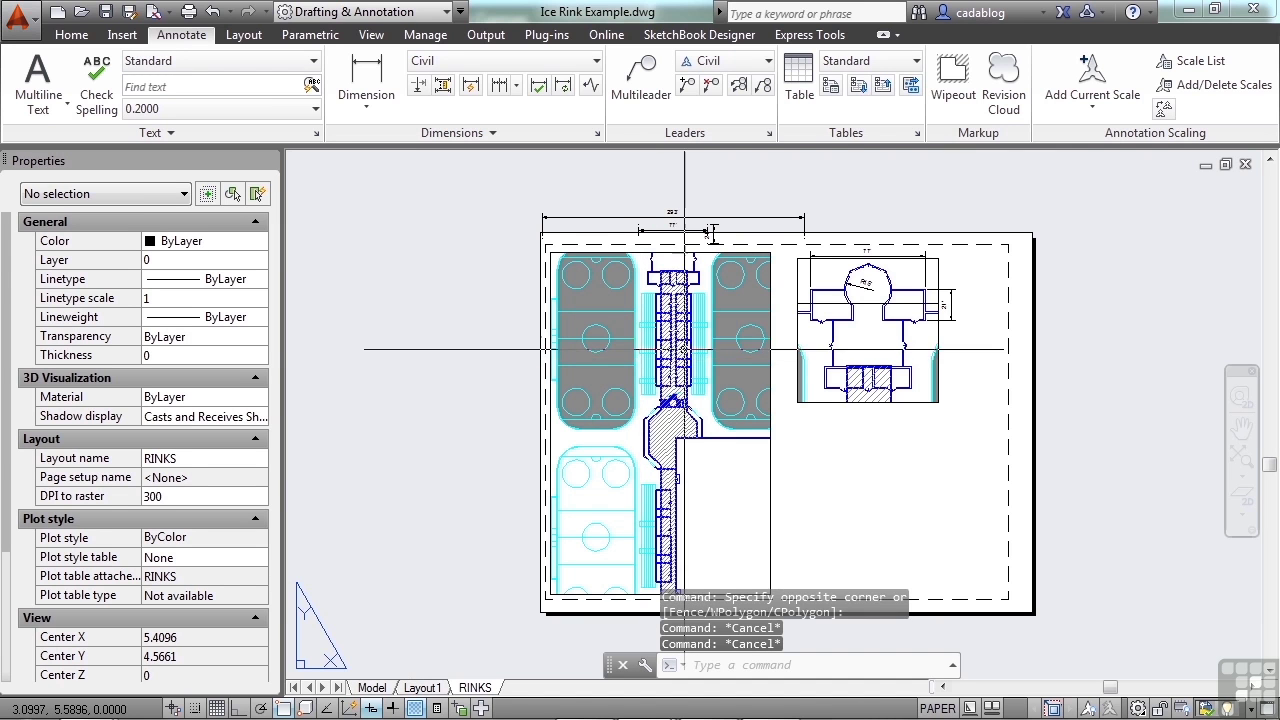
Step: Move the smaller detail viewport so that it partly overlaps the larger rink viewport
middle_click_drag(655, 360, 548, 337)
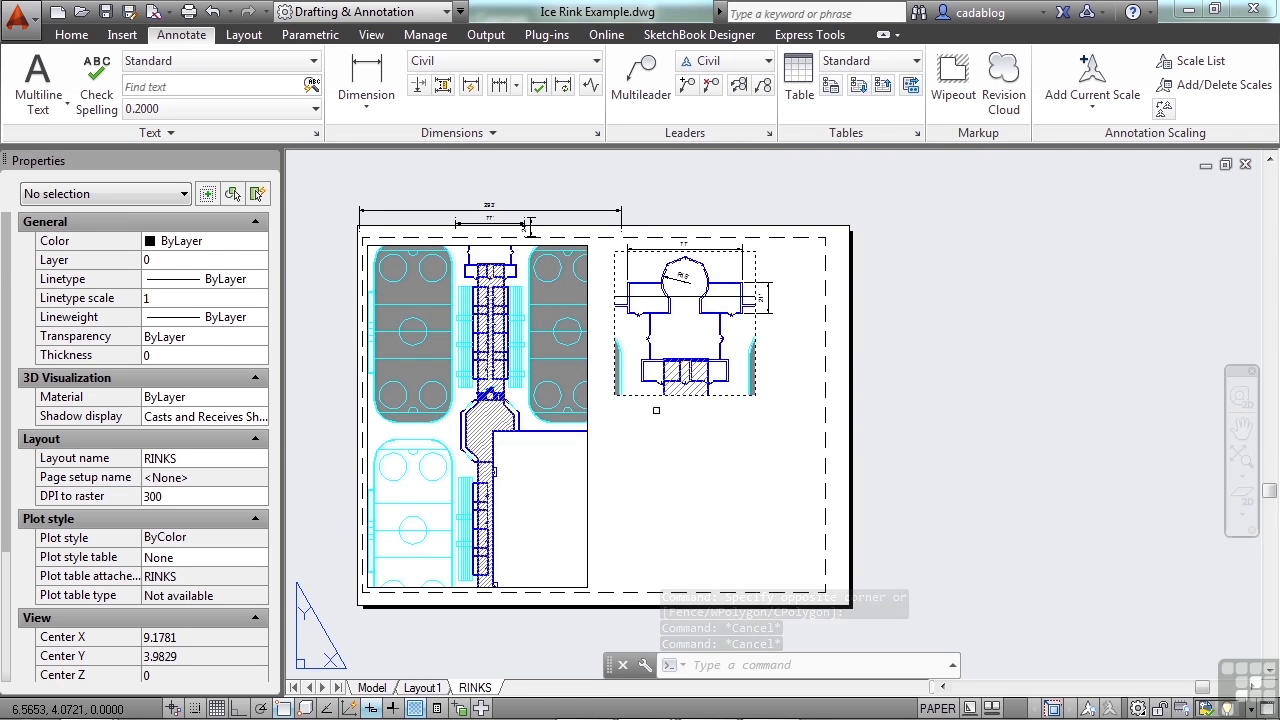
key("Return")
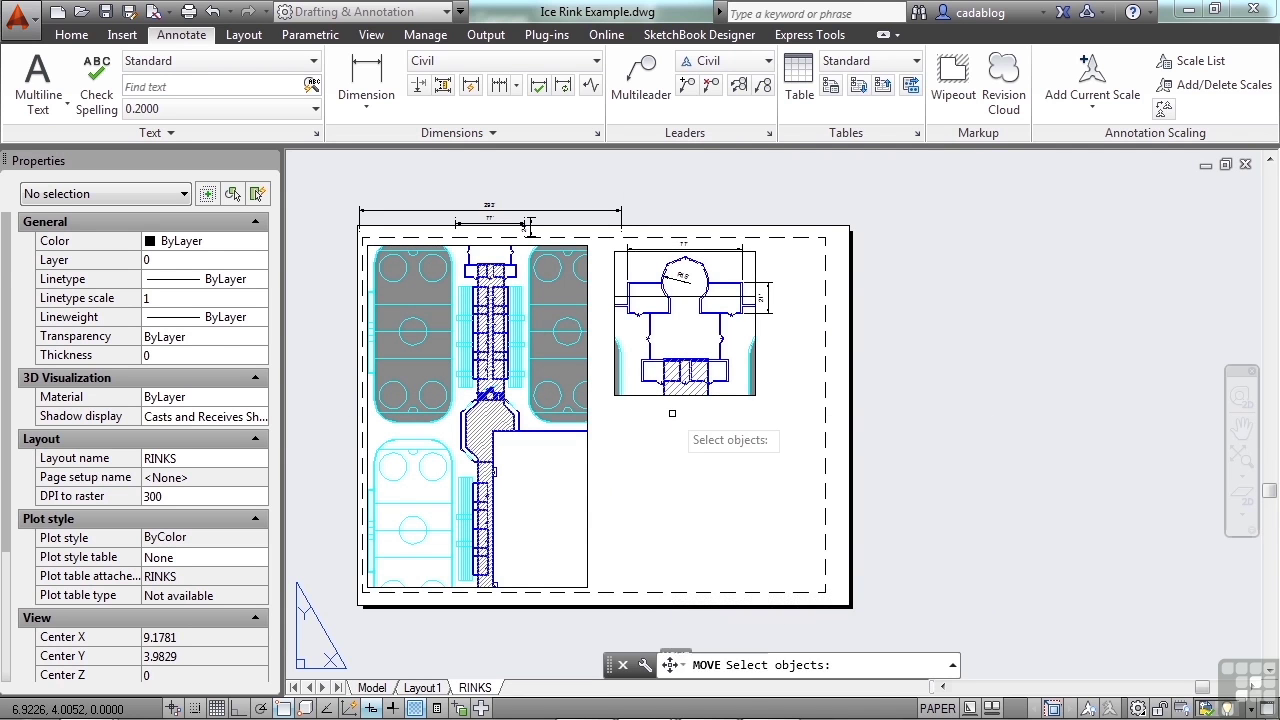
left_click(672, 413)
left_click(651, 381)
key("Return")
left_click(674, 344)
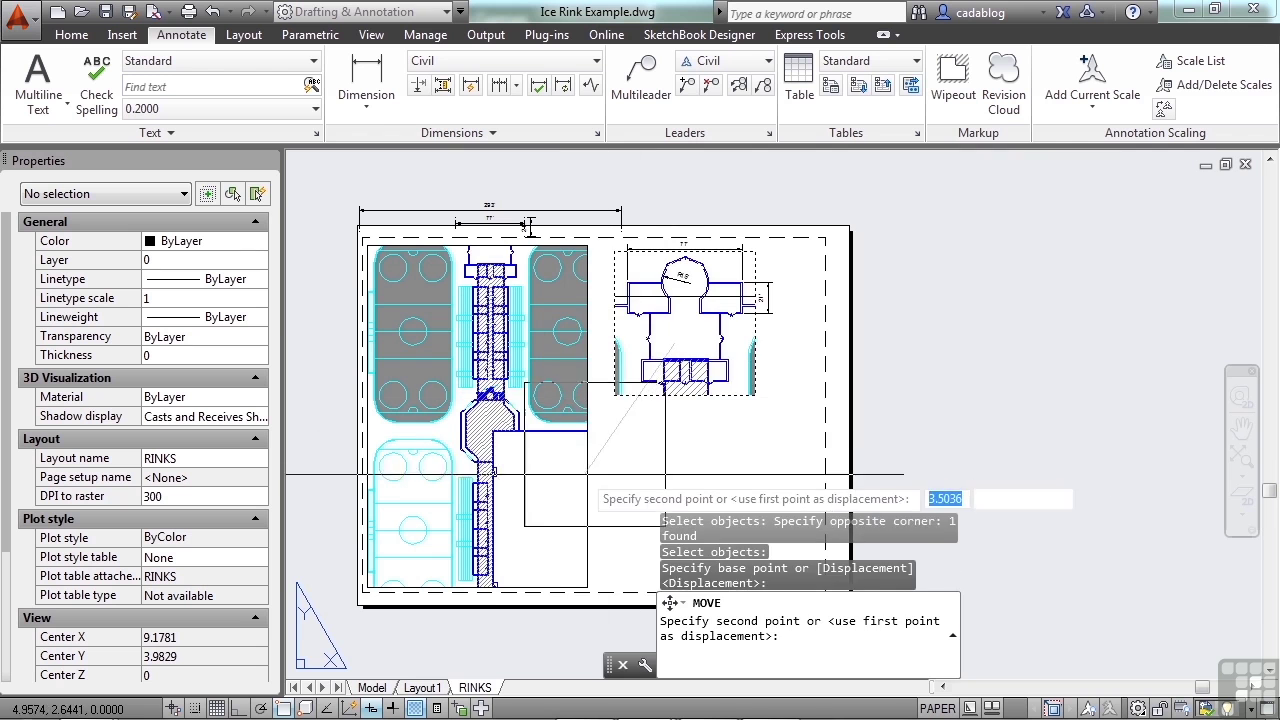
left_click(572, 466)
Step: Enter model space where the two viewports overlap and try to make the smaller one active
middle_click_drag(718, 440, 725, 440)
scroll(622, 400, "up", 1)
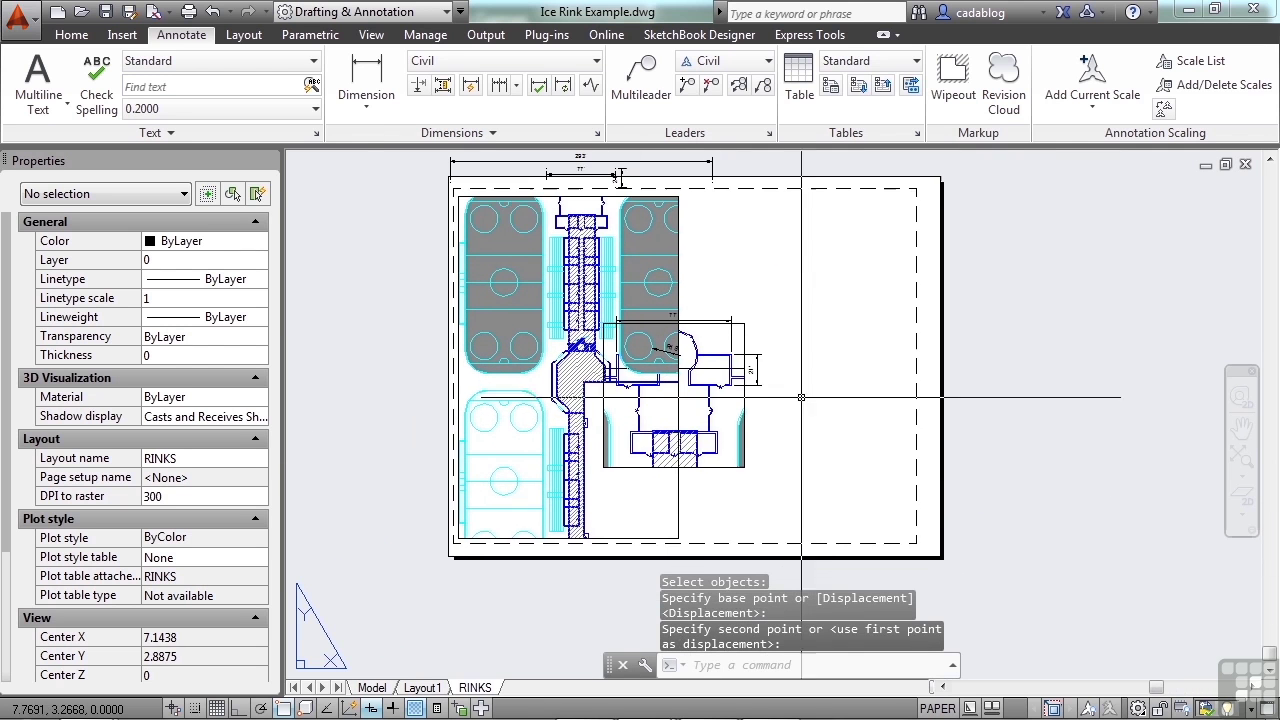
scroll(622, 404, "up", 2)
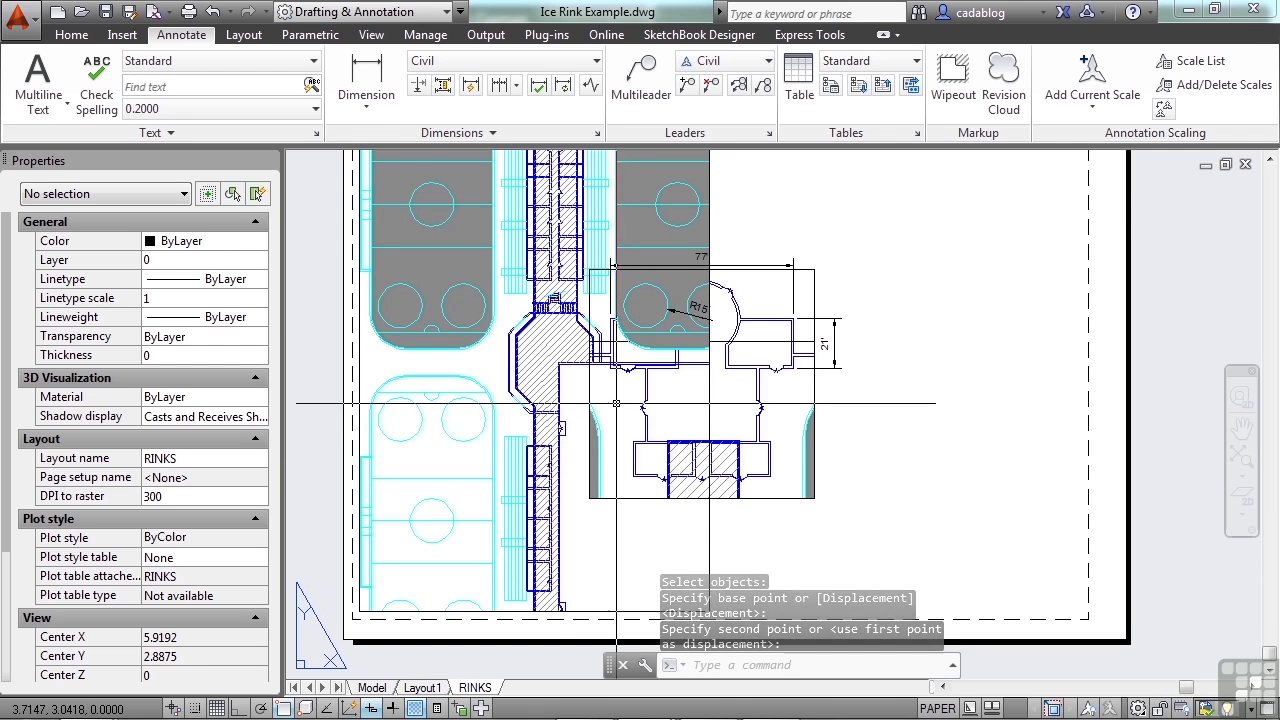
double_click(620, 400)
left_click(617, 393)
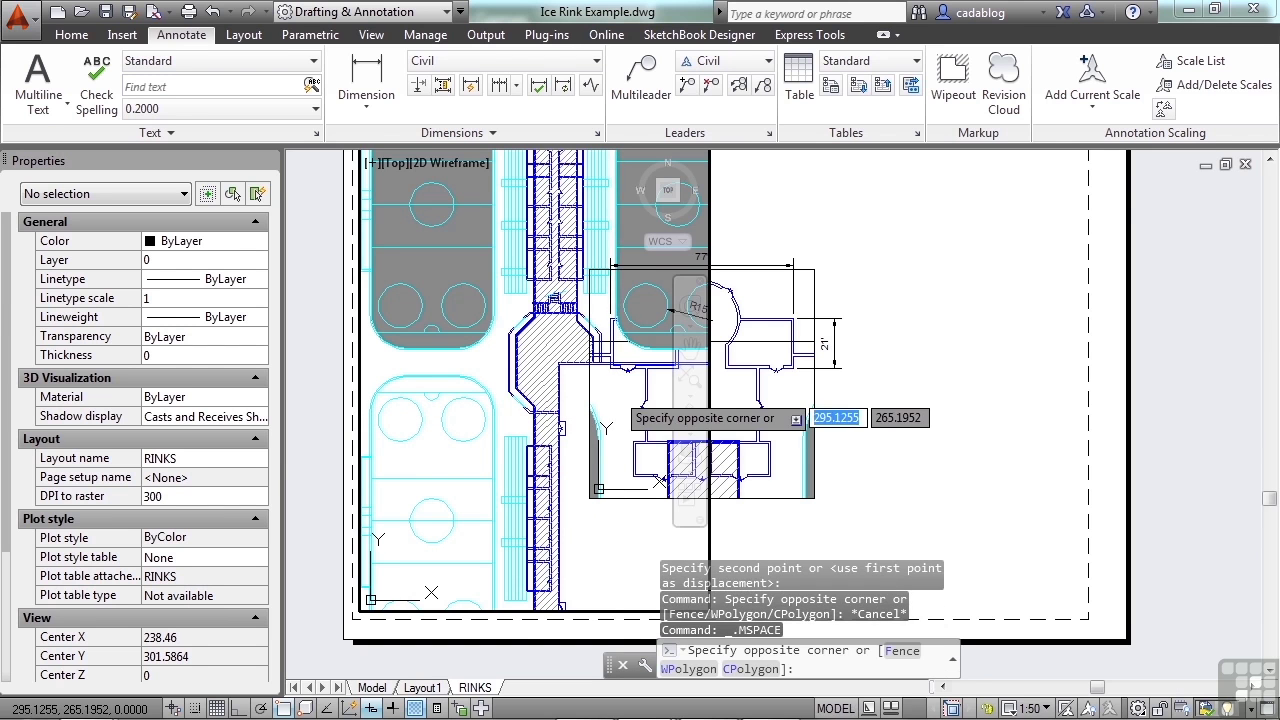
left_click(775, 400)
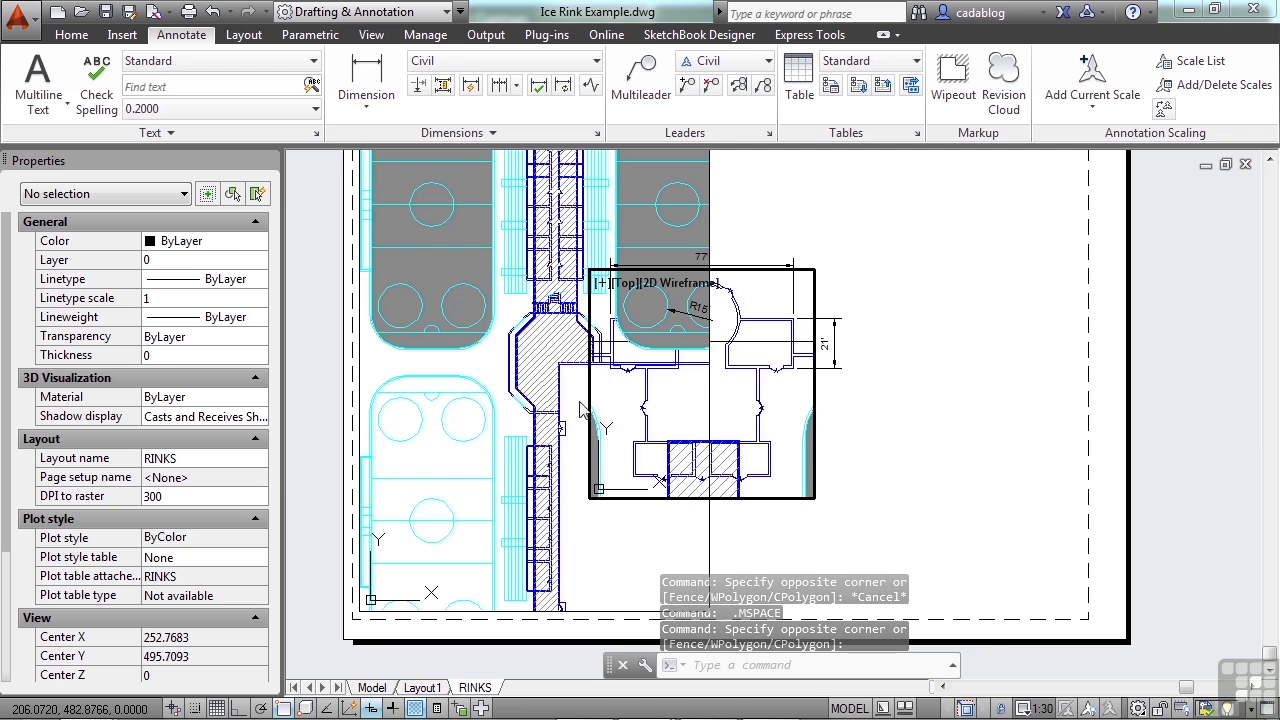
Step: Cycle the active viewport repeatedly between the two overlapping viewports
scroll(620, 372, "down", 2)
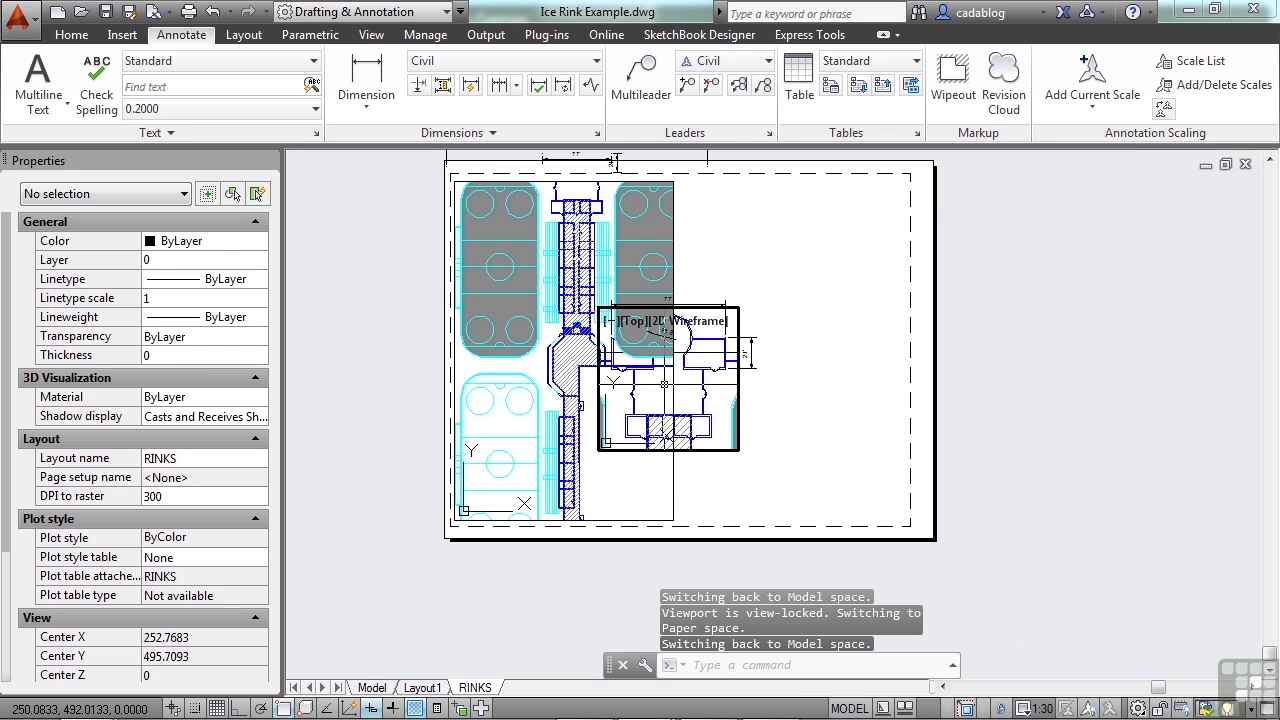
key("ctrl+r")
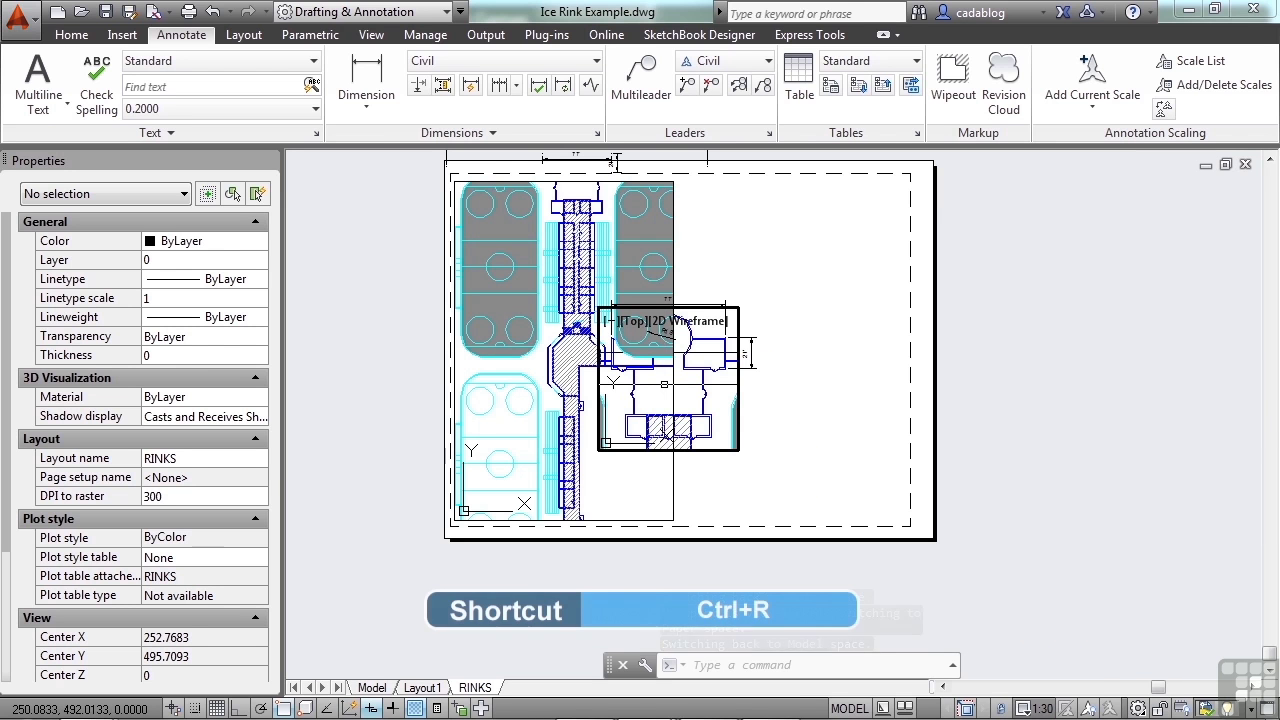
key("ctrl+r")
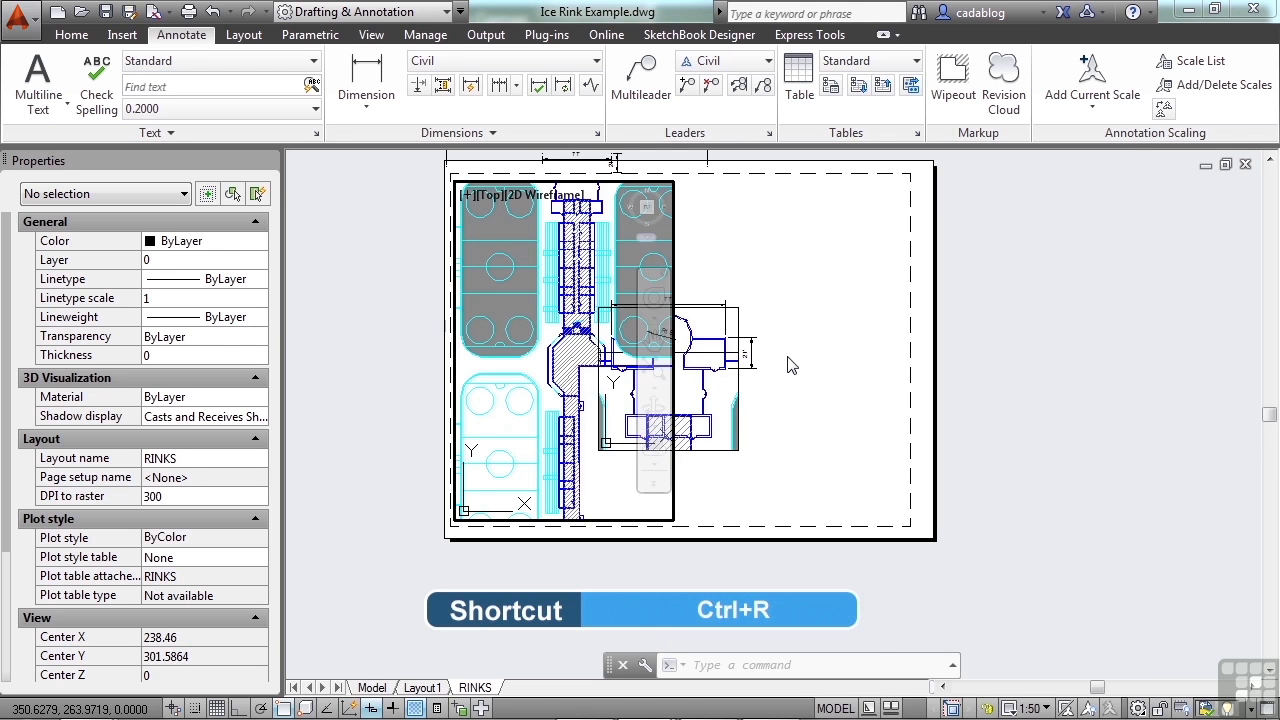
key("ctrl+r")
key("ctrl+r")
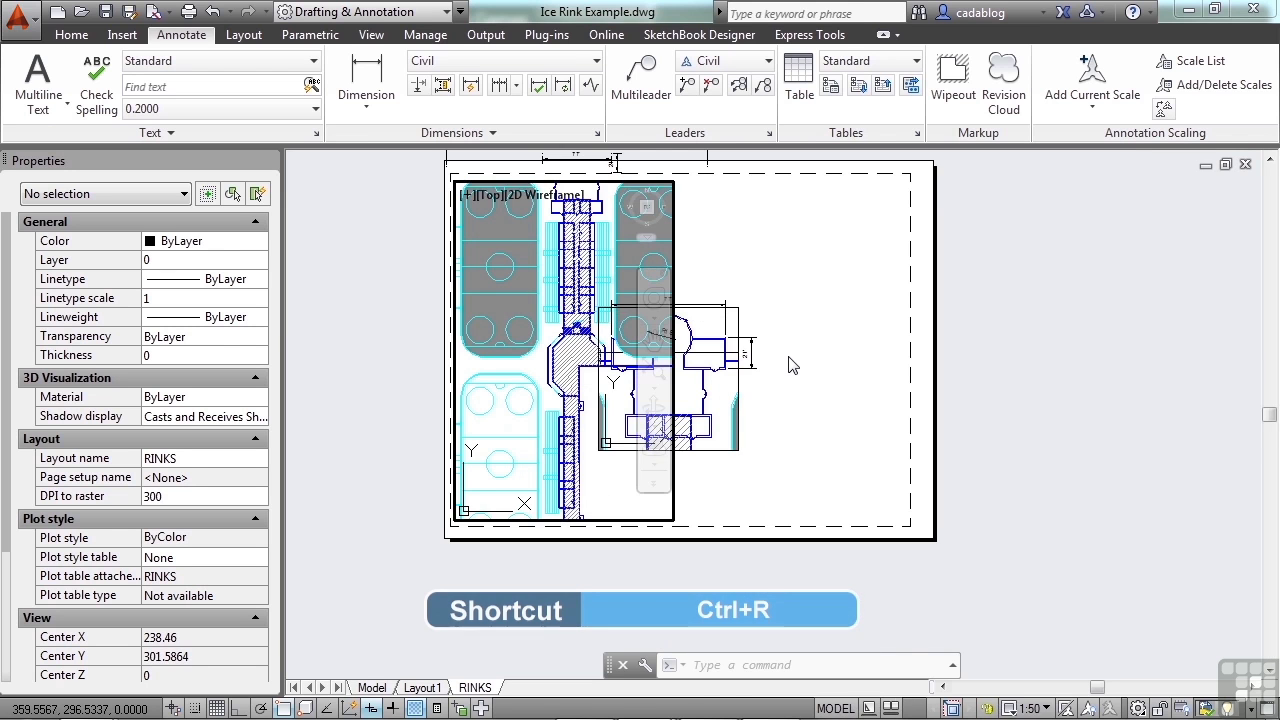
key("ctrl+r")
key("ctrl+r")
key("ctrl+r")
key("ctrl+r")
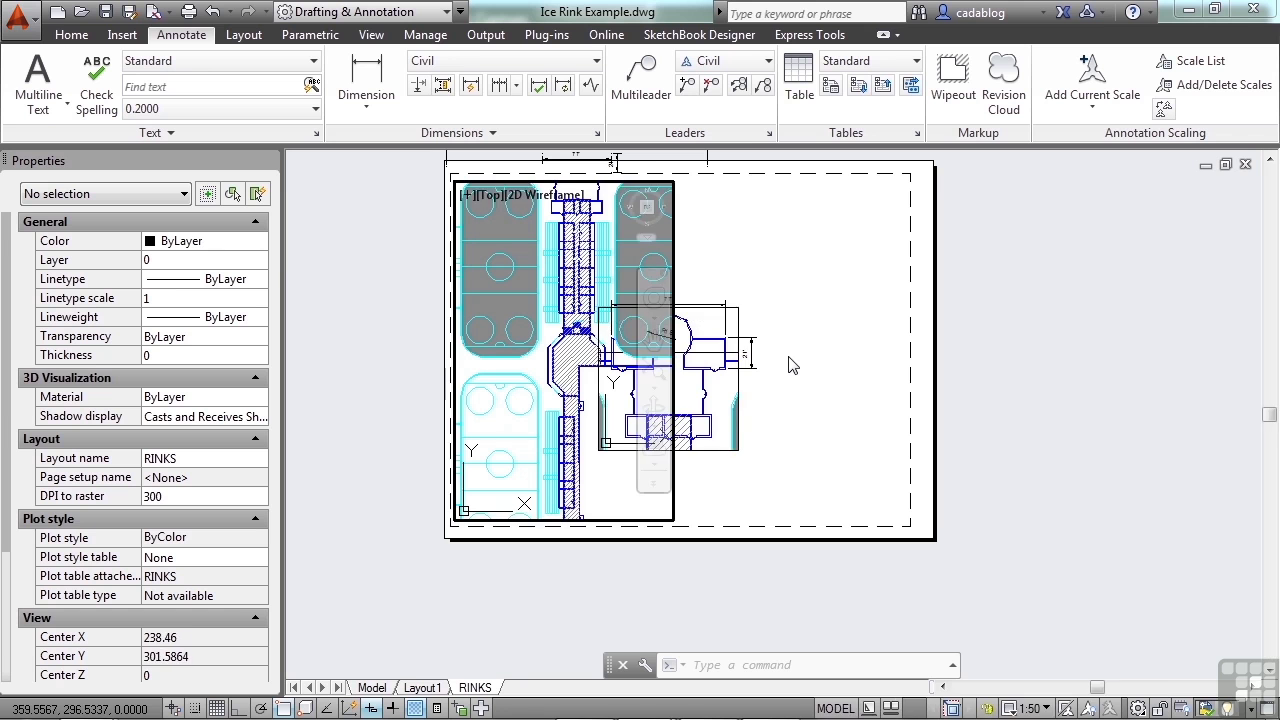
key("ctrl+r")
key("ctrl+r")
key("ctrl+r")
key("ctrl+r")
key("ctrl+r")
Step: Switch to paper space and back to model space, and make the smaller overlapping viewport active
double_click(816, 496)
left_click(938, 708)
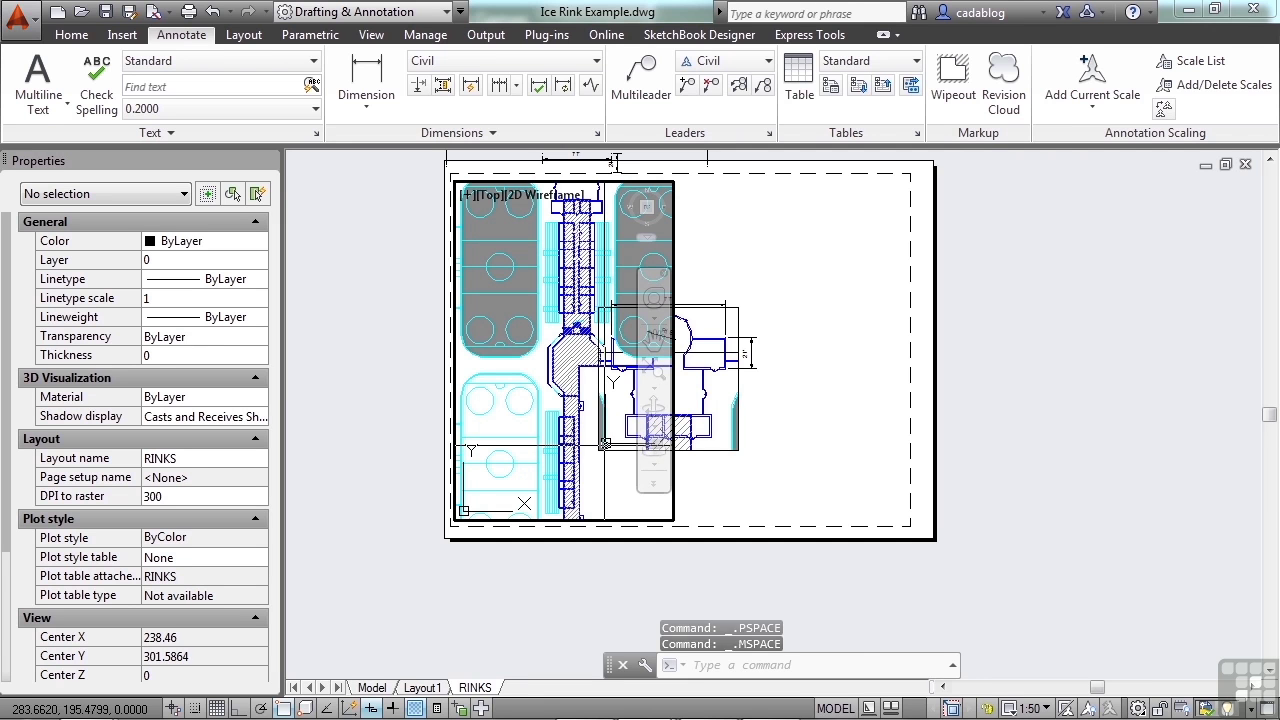
left_click(709, 385)
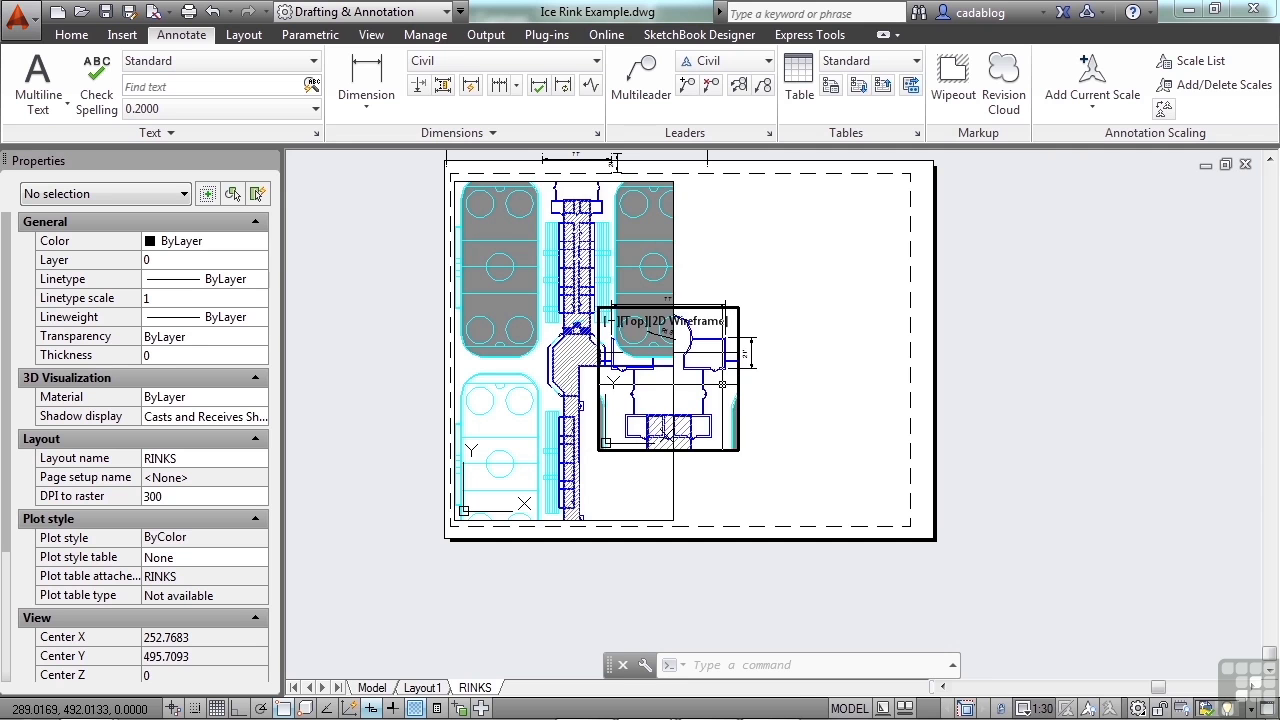
key("ctrl+r")
left_click(724, 395)
Step: Return to paper space and move the smaller detail viewport so that it lies entirely within the larger rink viewport
double_click(826, 406)
type("m")
key("Return")
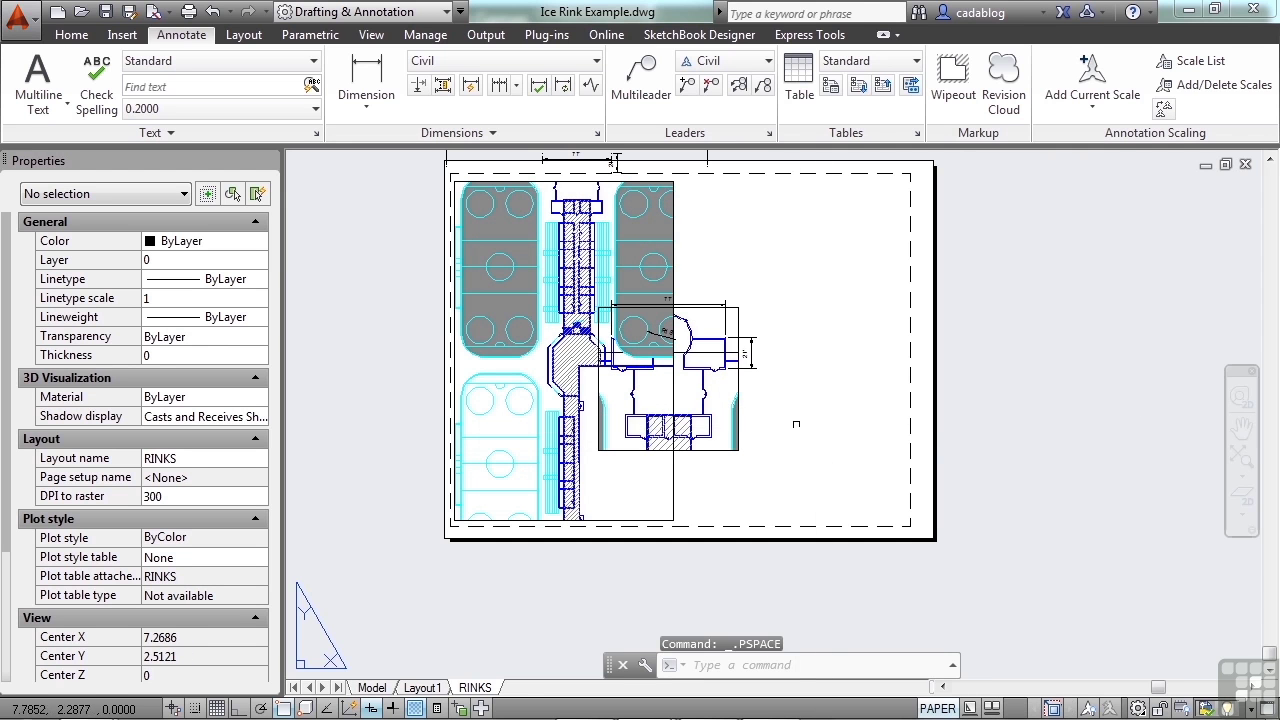
left_click(778, 415)
left_click(734, 467)
key("Return")
left_click(706, 389)
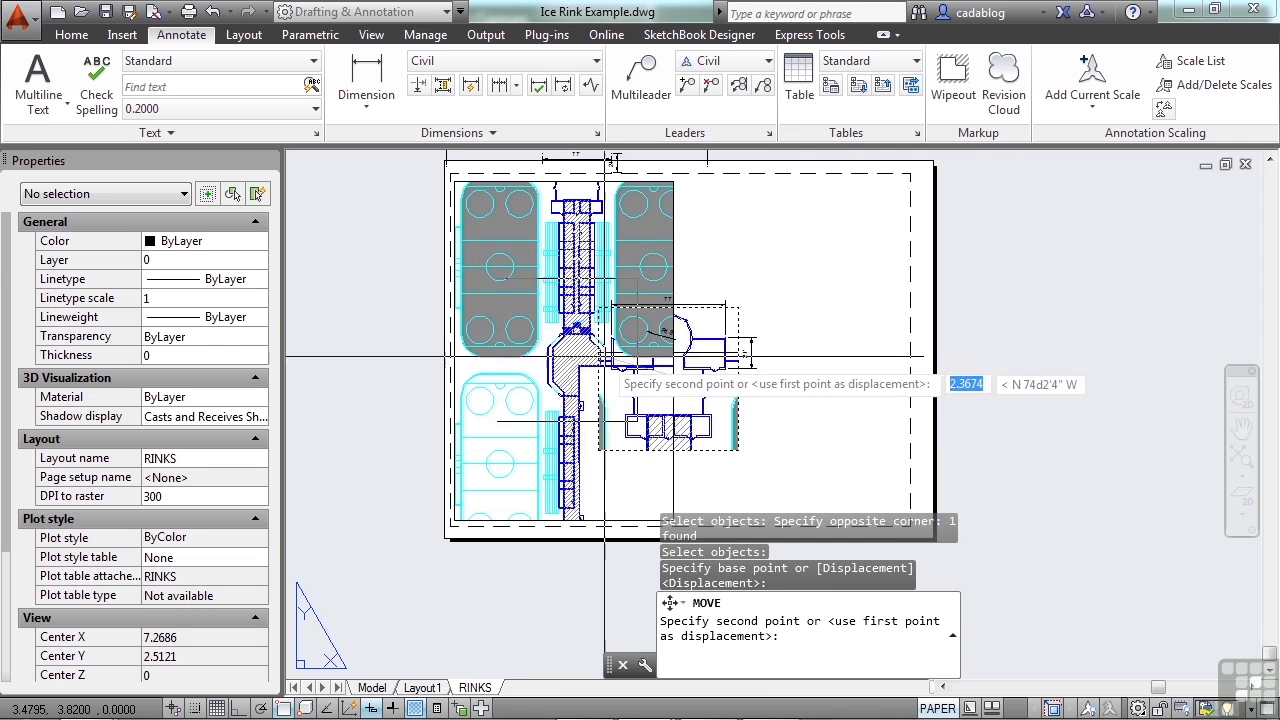
left_click(601, 352)
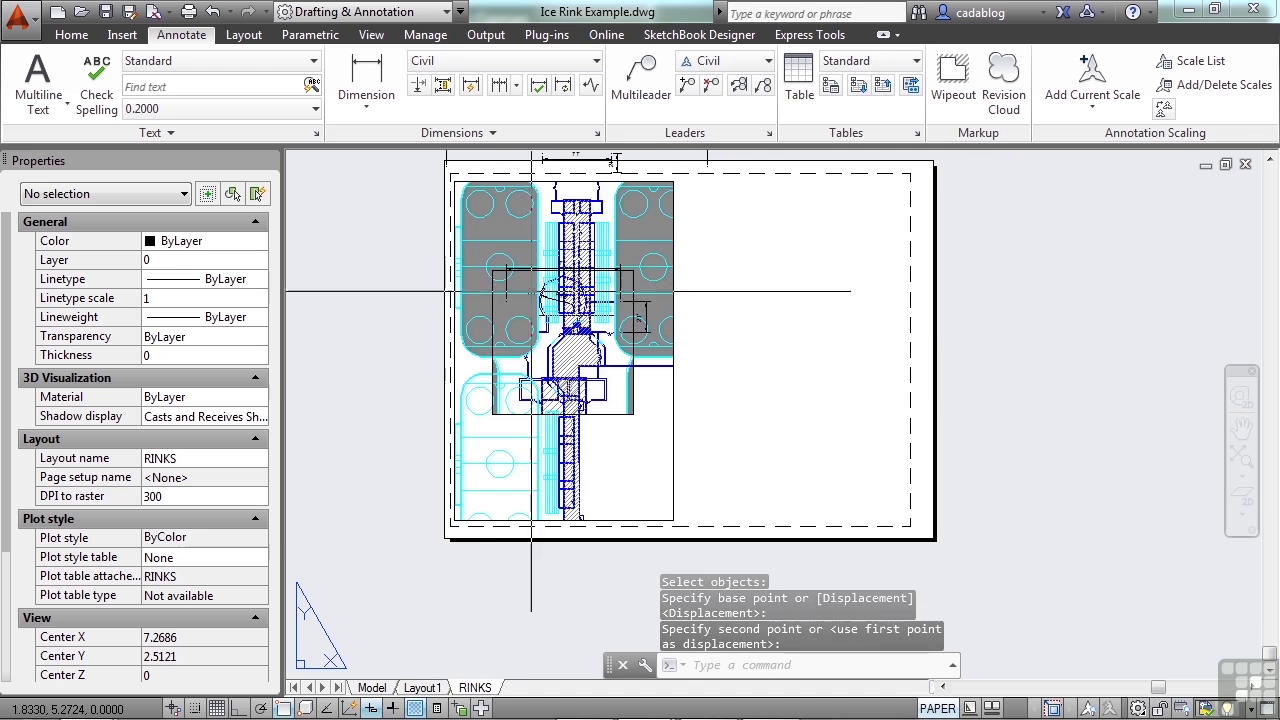
Step: Enter model space in the smaller nested viewport, then make the larger surrounding viewport active
scroll(516, 306, "up", 2)
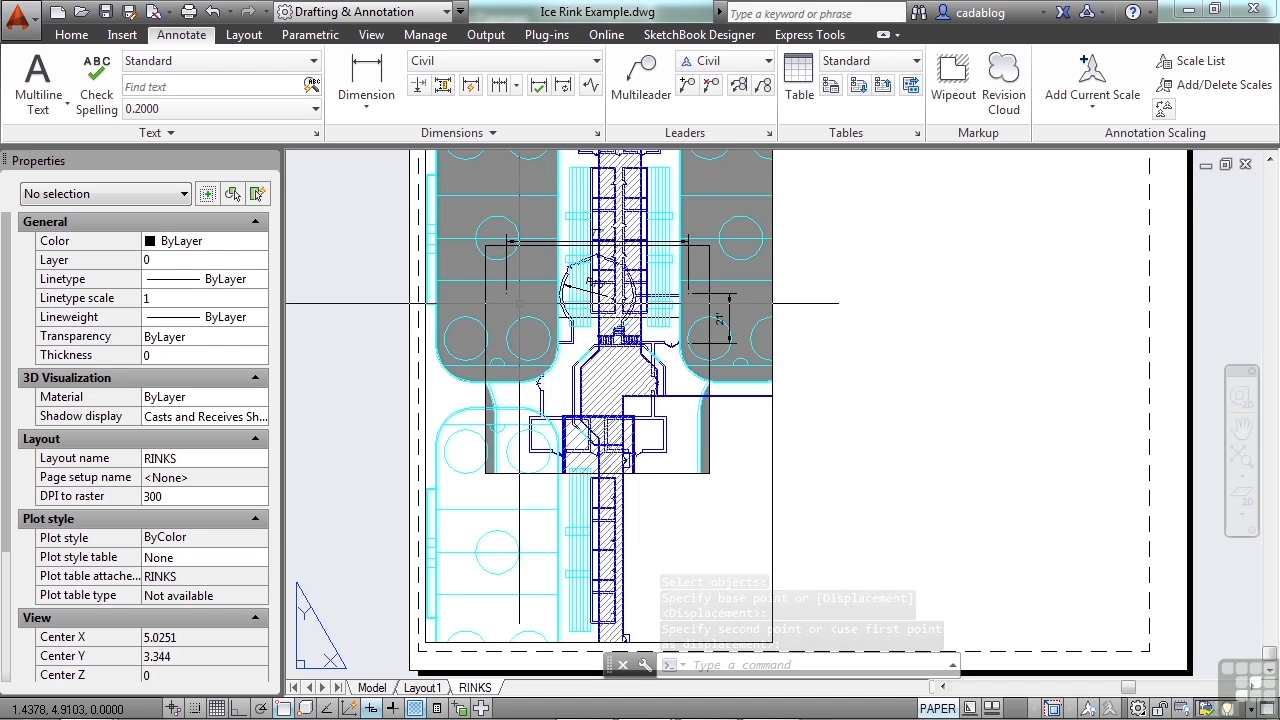
double_click(520, 300)
left_click(533, 312)
left_click(530, 312)
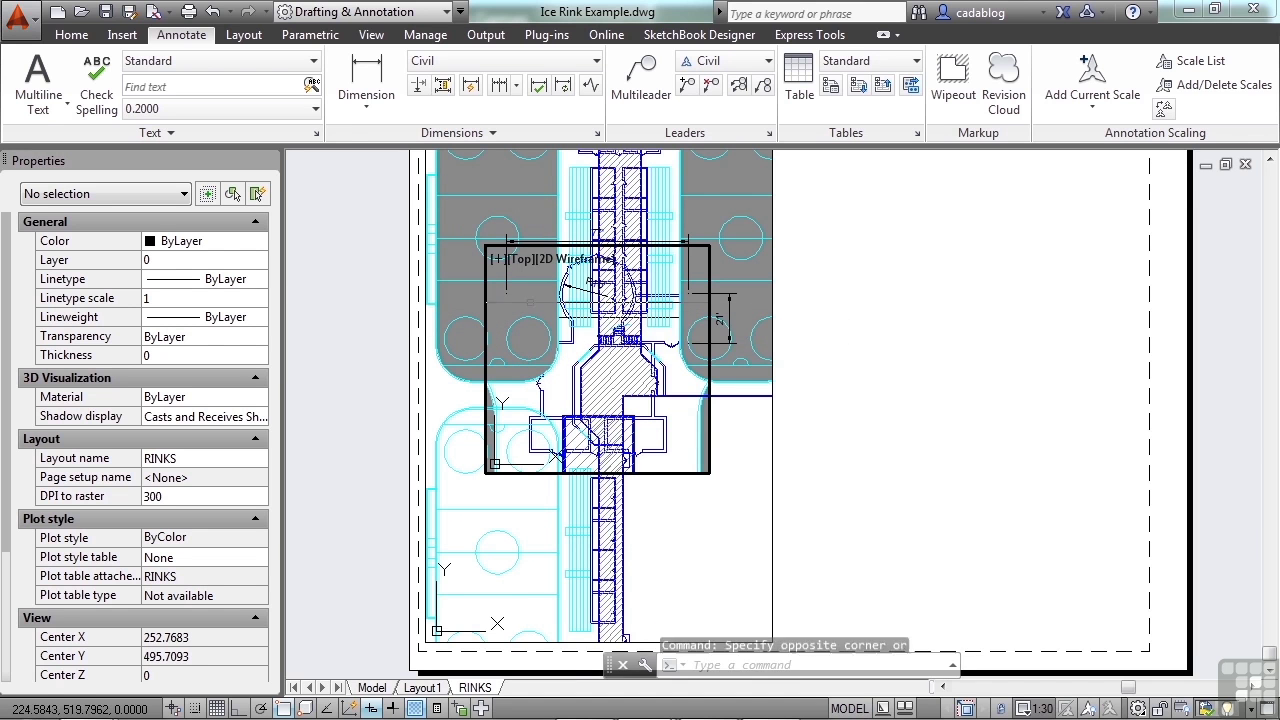
left_click(690, 499)
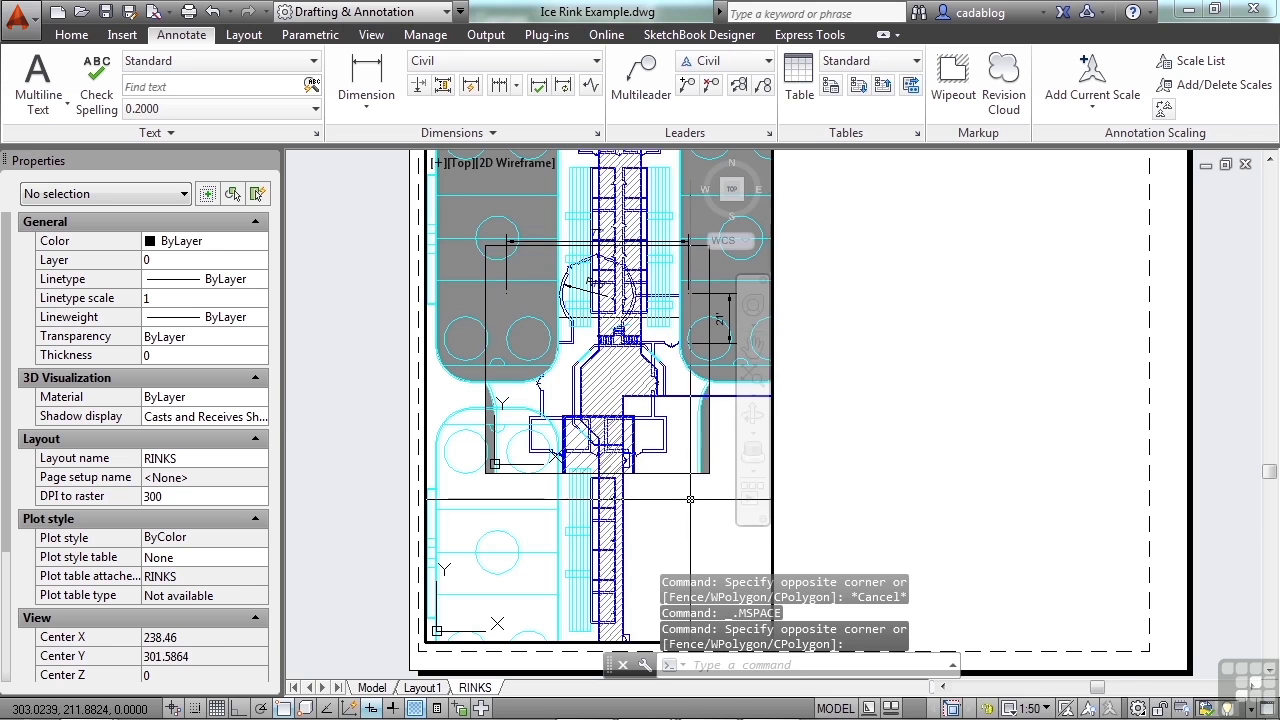
Step: Try to make the smaller nested viewport active again by picking points inside its border
left_click(557, 391)
left_click(526, 398)
left_click(526, 398)
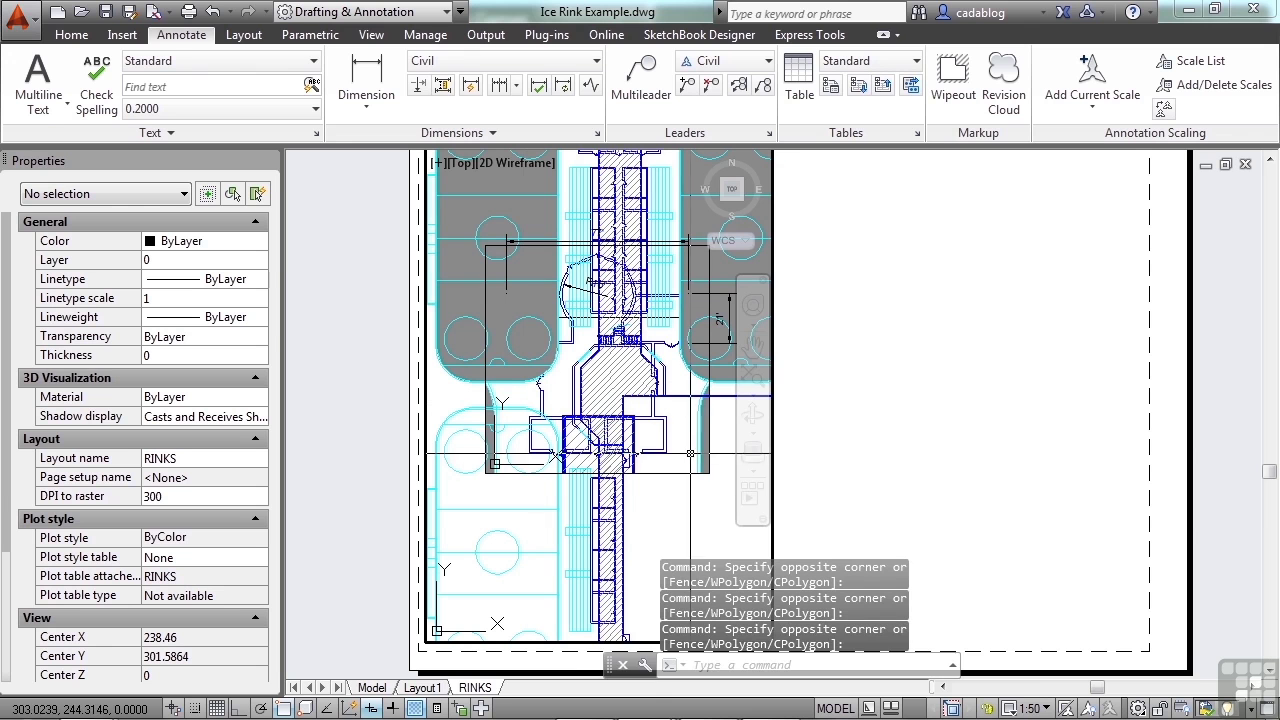
left_click(690, 453)
left_click(771, 450)
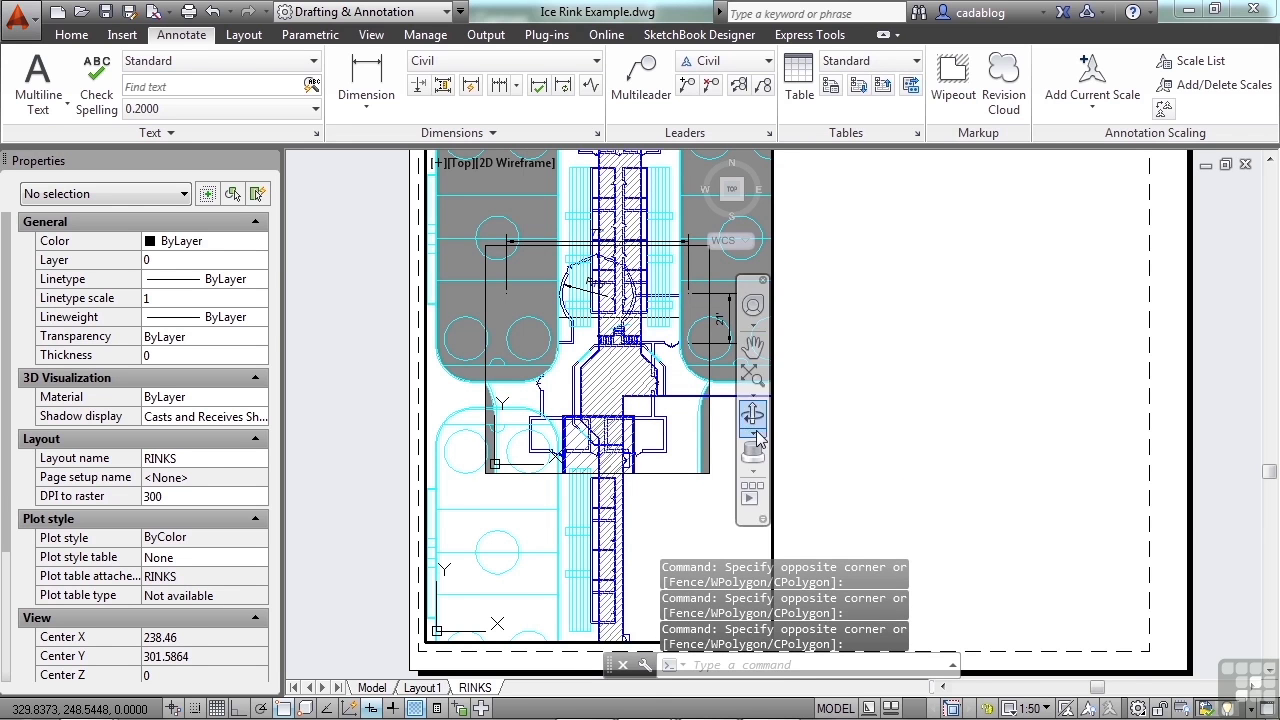
Step: Re-enter model space from paper space, cycle the active viewport to the smaller nested one, and return to paper space
double_click(888, 360)
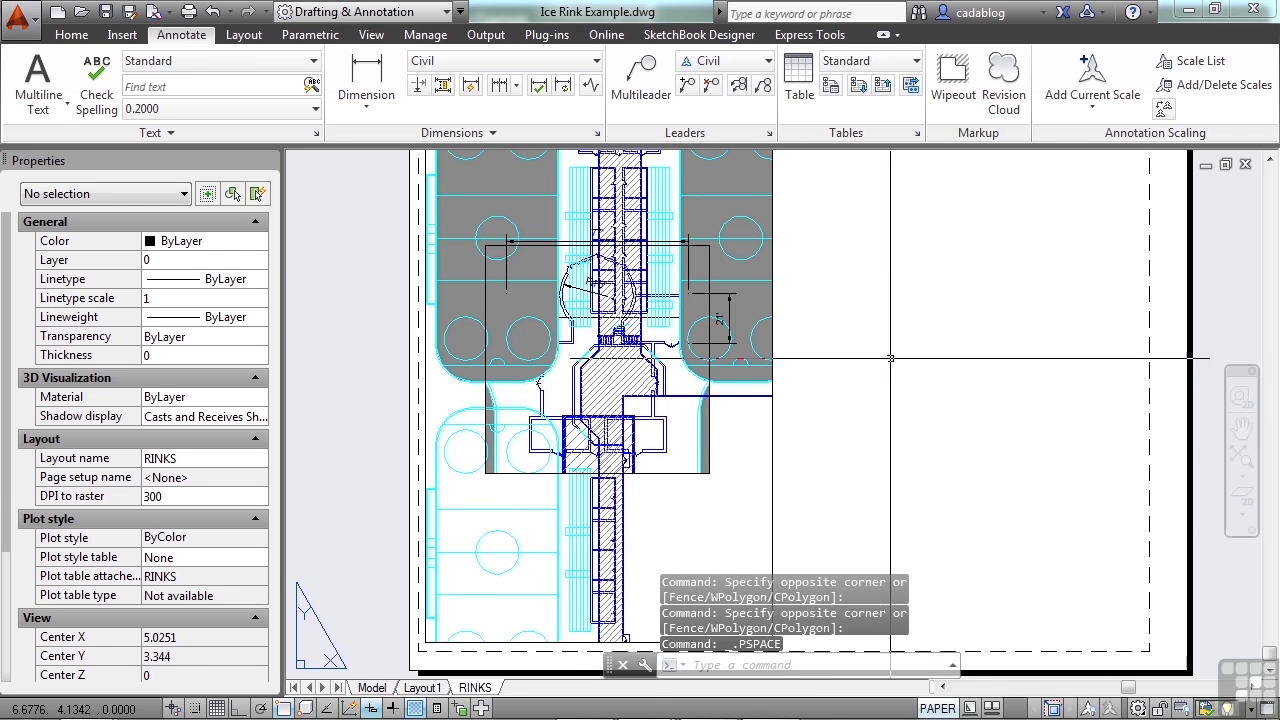
double_click(684, 418)
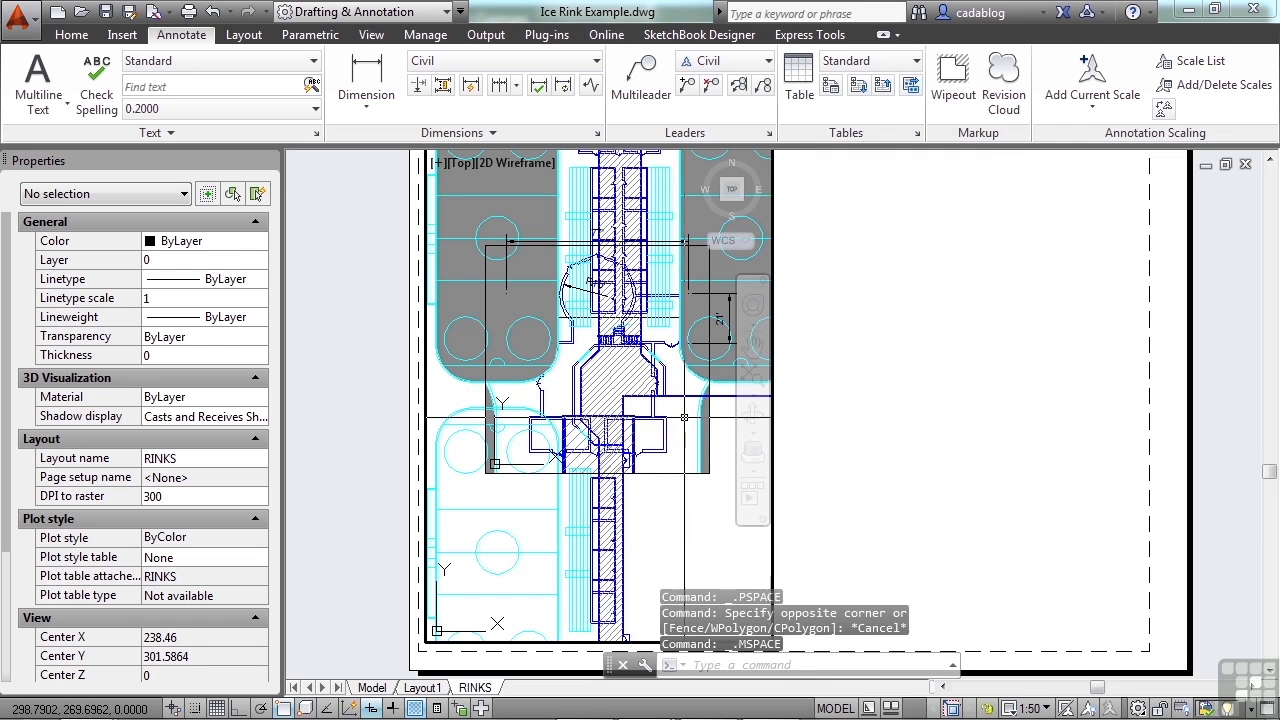
left_click(682, 451)
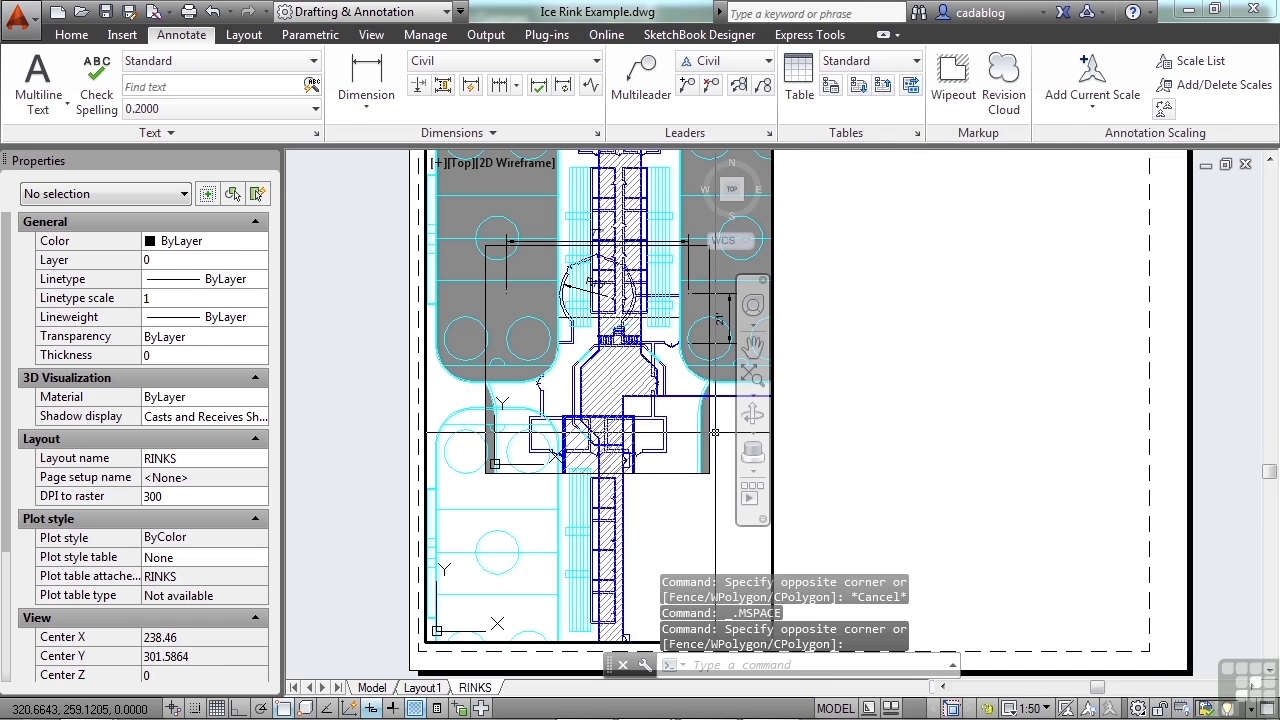
key("ctrl+r")
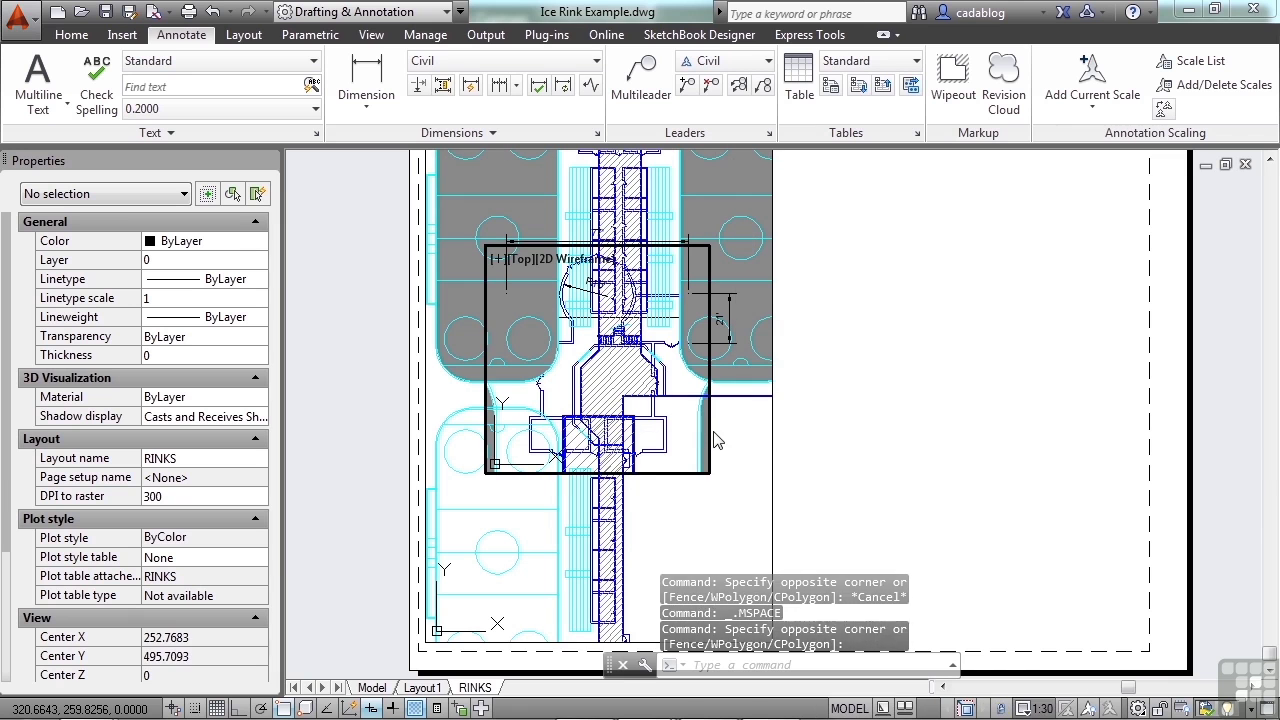
double_click(967, 405)
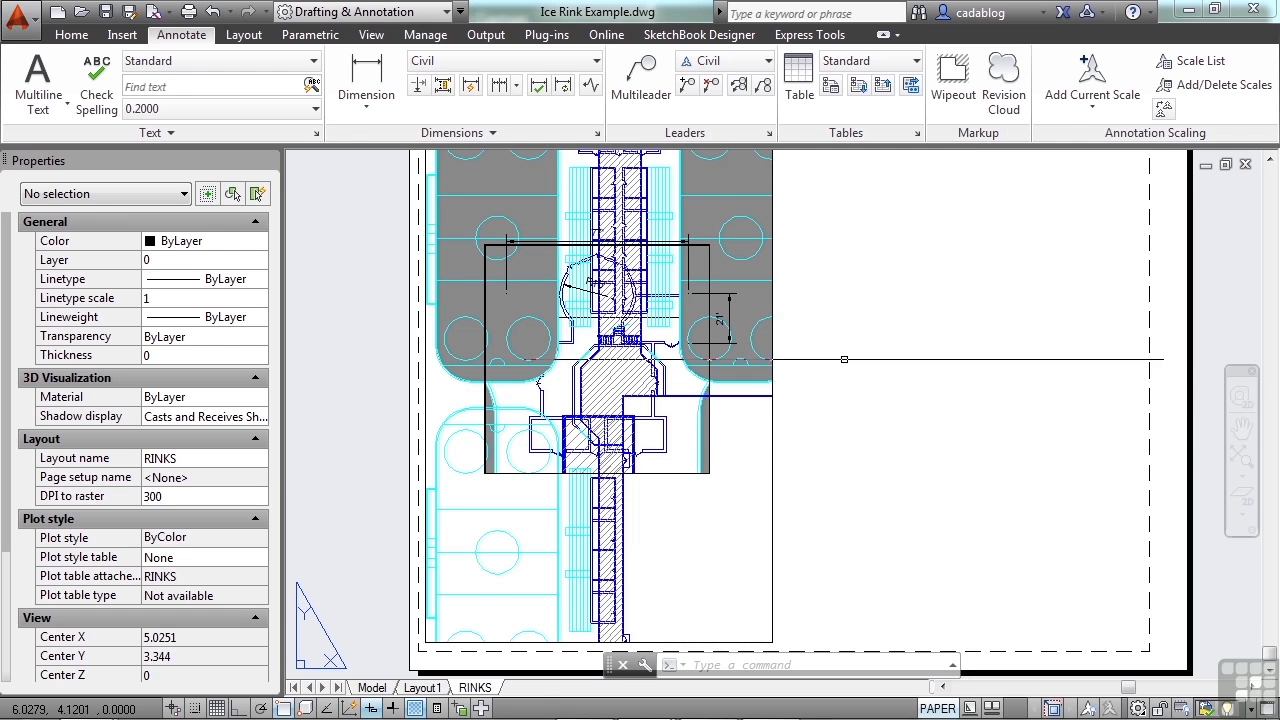
Step: Create a closed, irregular U-shaped polygonal viewport in the empty sheet area beside the larger rink viewport
left_click(249, 35)
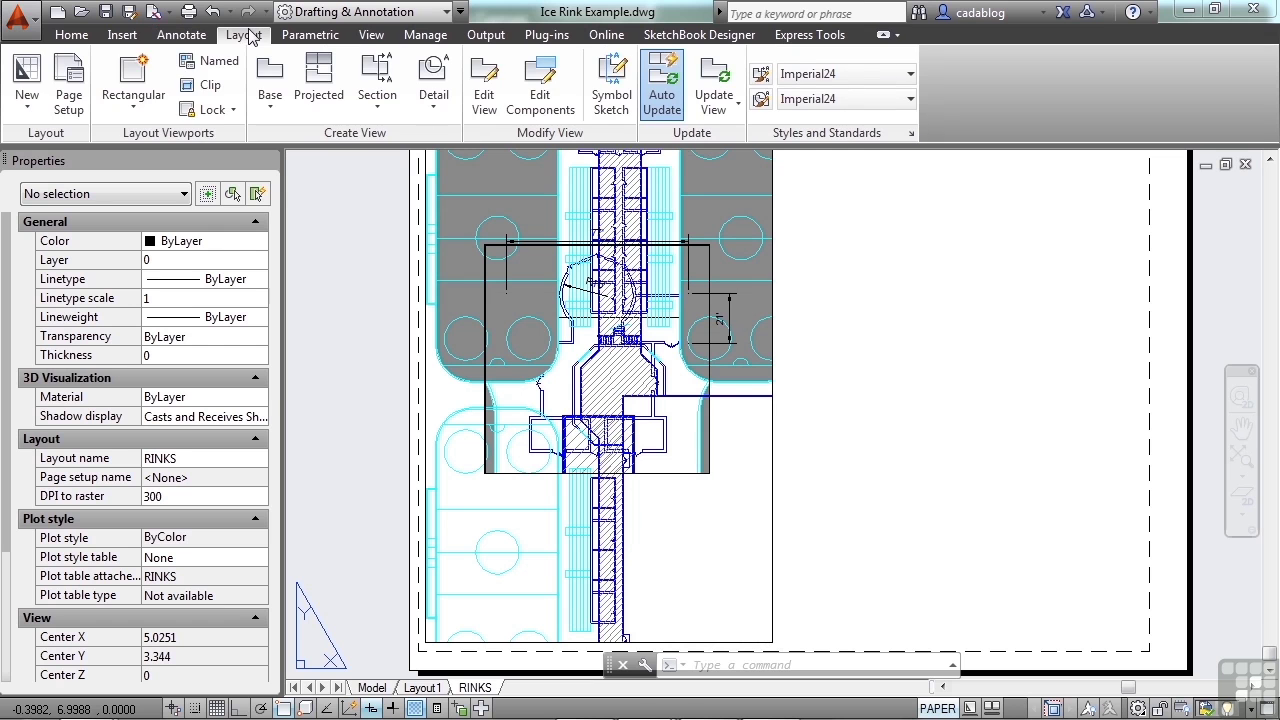
left_click(150, 108)
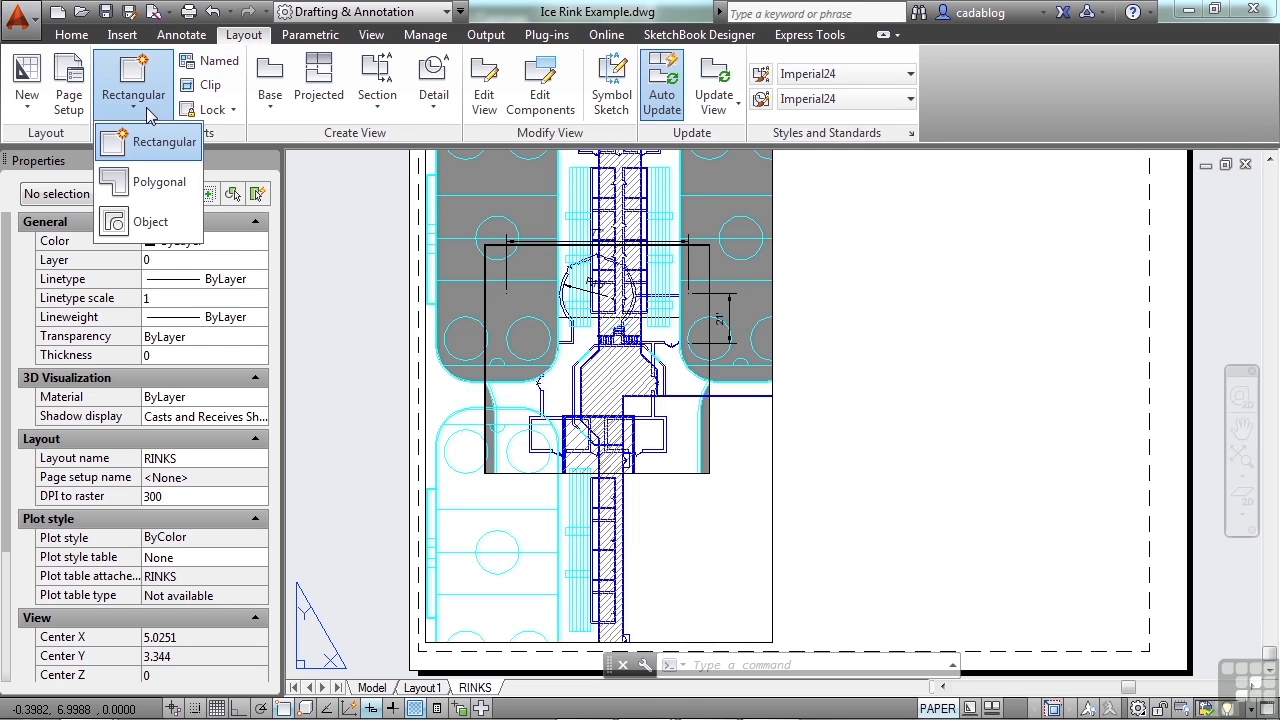
left_click(163, 189)
scroll(290, 270, "down", 2)
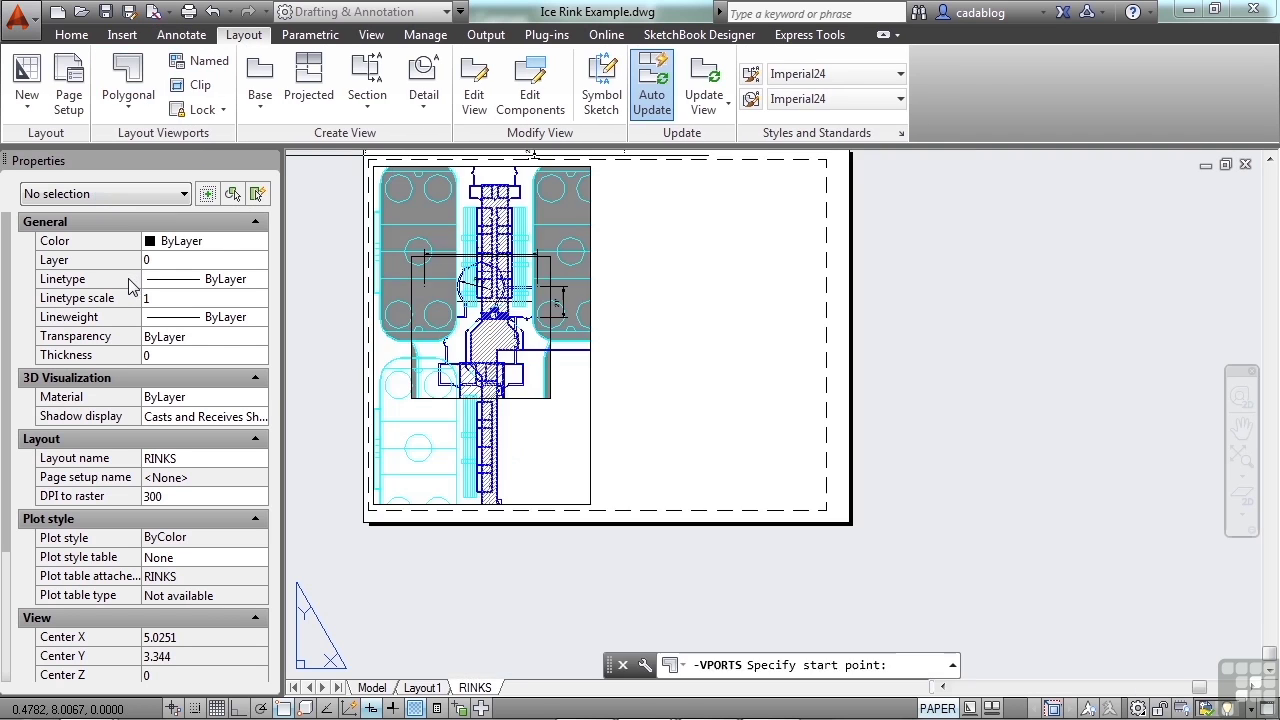
left_click(651, 203)
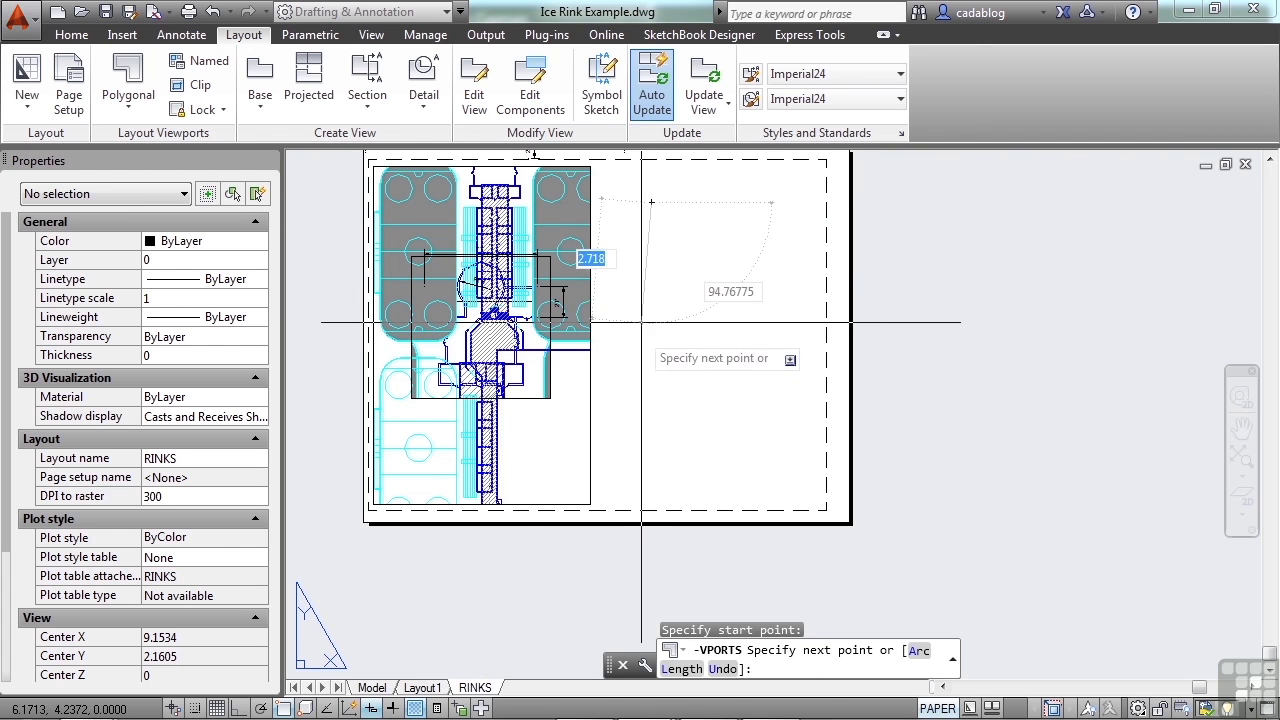
left_click(641, 324)
left_click(697, 355)
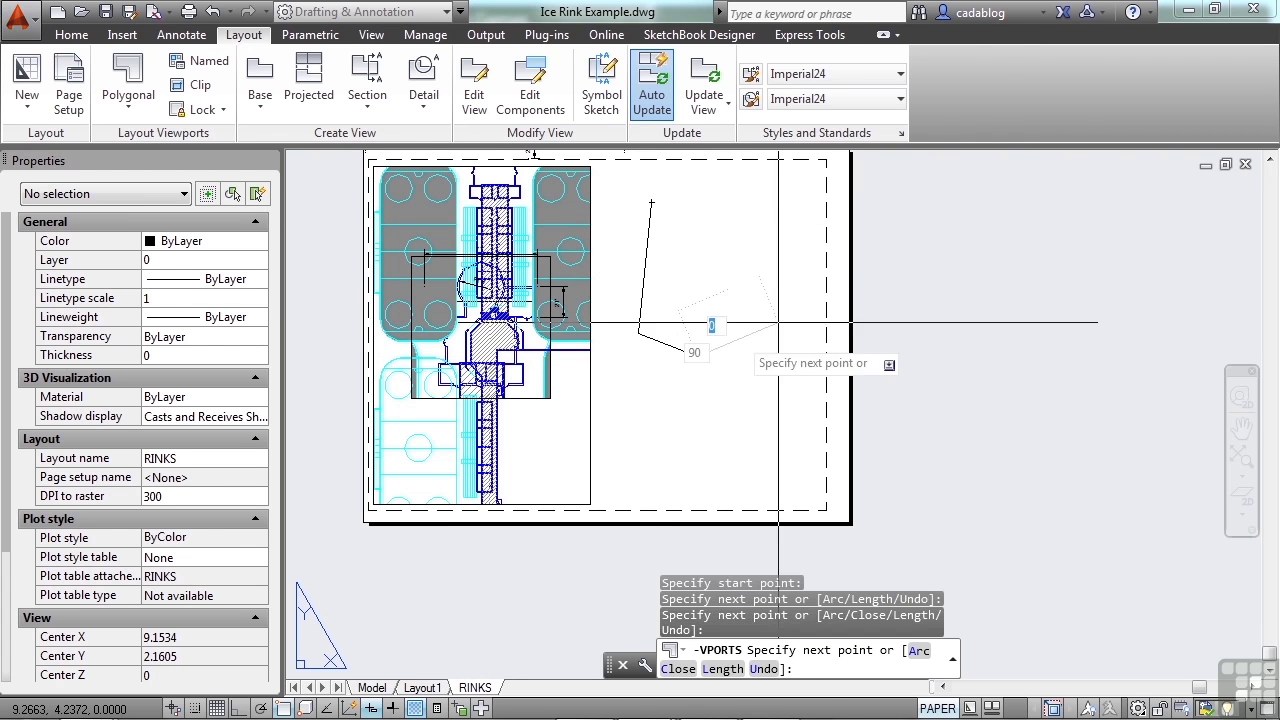
left_click(790, 322)
left_click(796, 230)
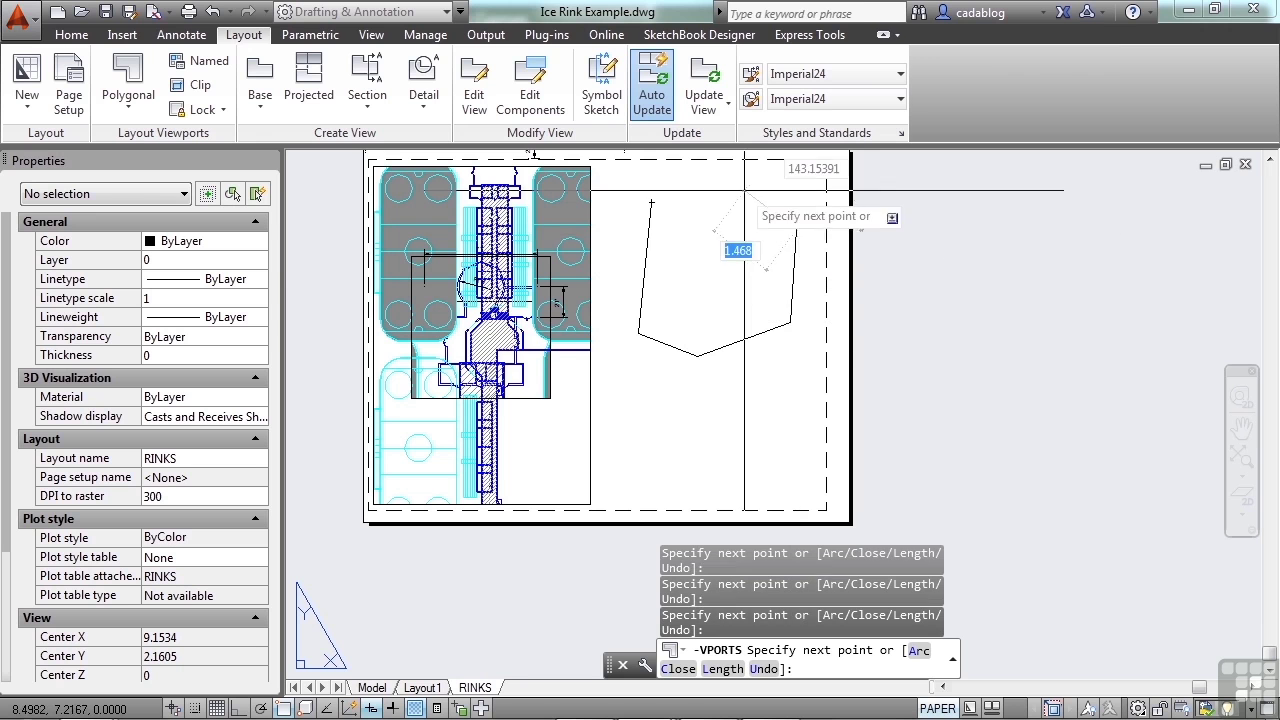
left_click(723, 286)
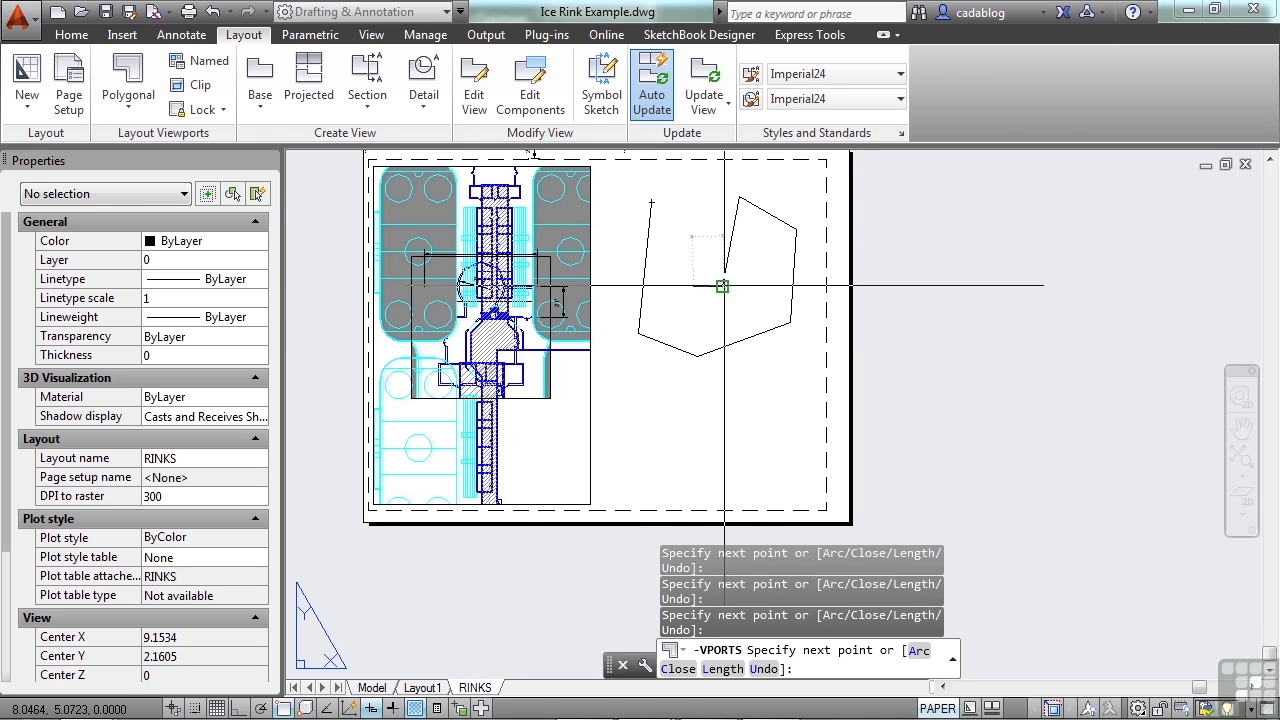
left_click(694, 286)
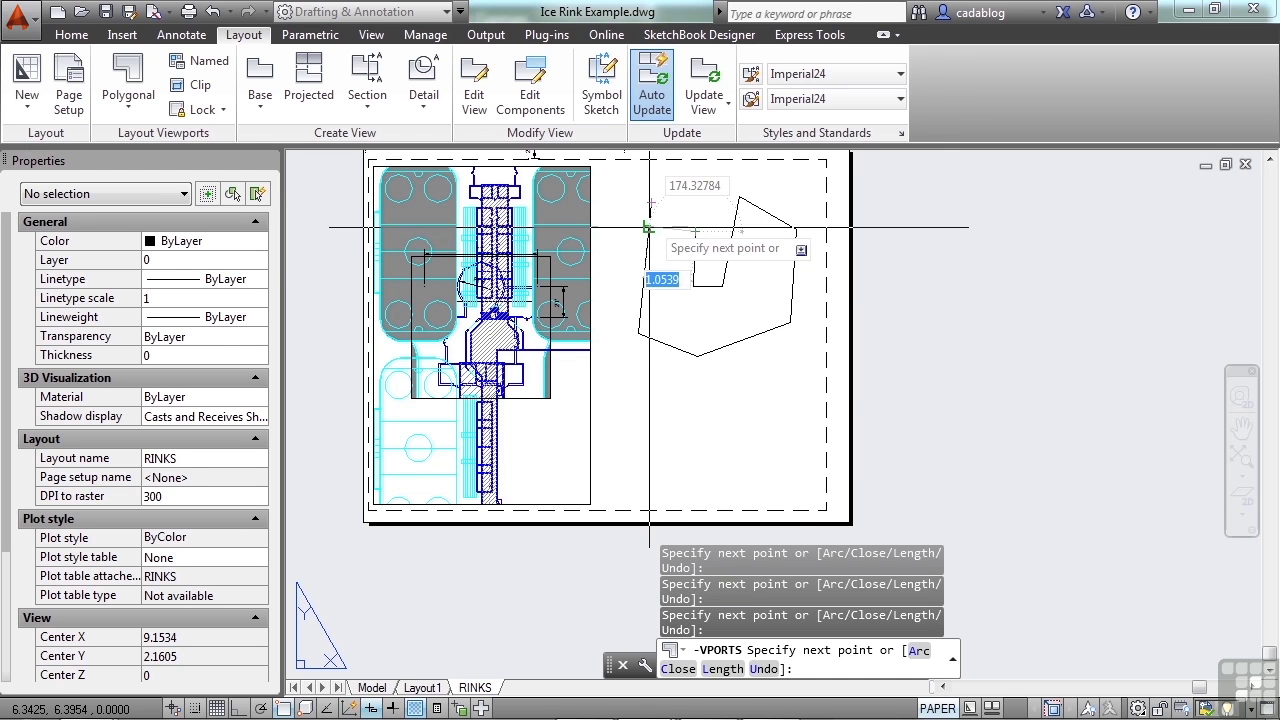
type("cl")
key("Return")
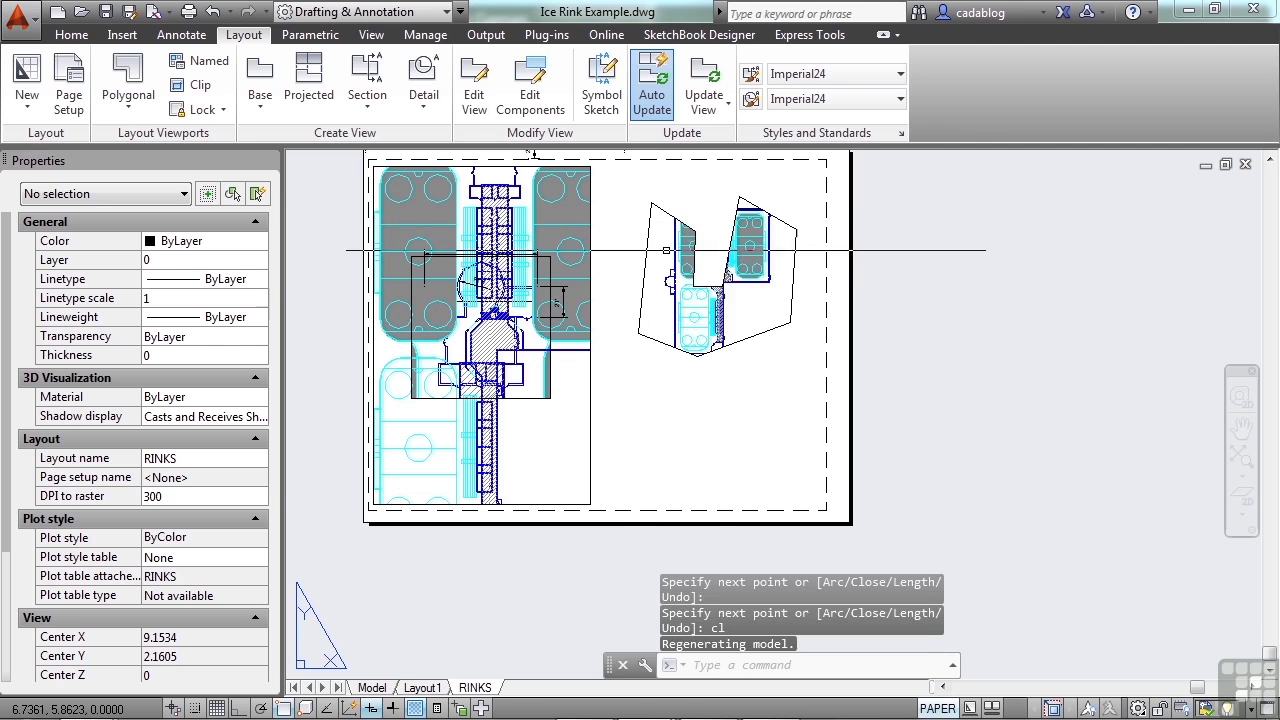
Step: Clip the larger rink viewport with a closed four-cornered, kite-shaped polygonal boundary
scroll(720, 293, "up", 4)
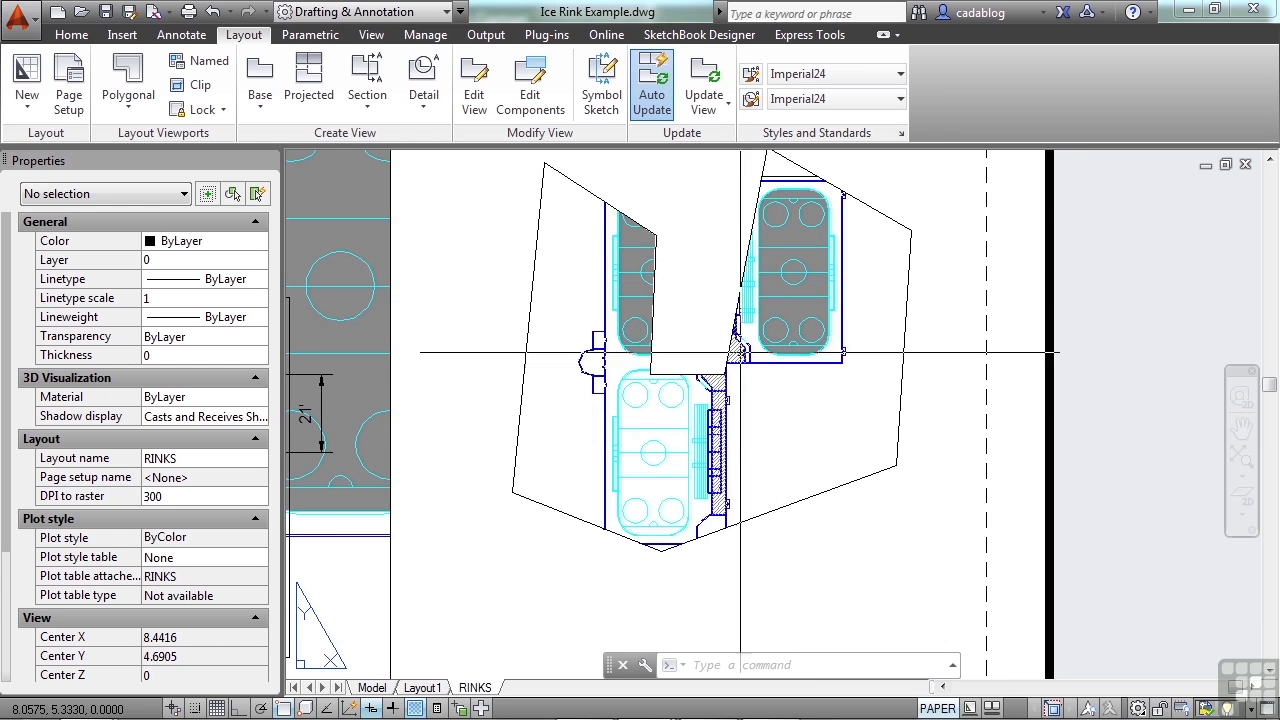
left_click(206, 86)
scroll(490, 264, "down", 4)
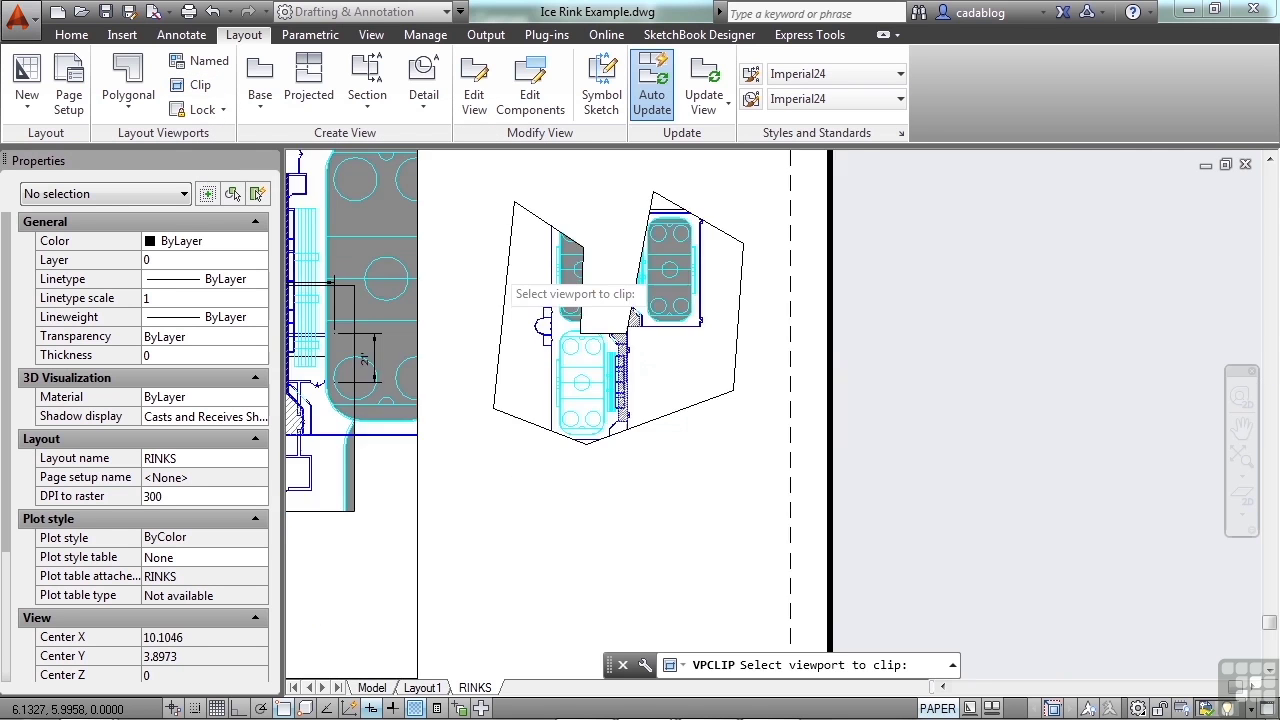
middle_click_drag(490, 262, 641, 307)
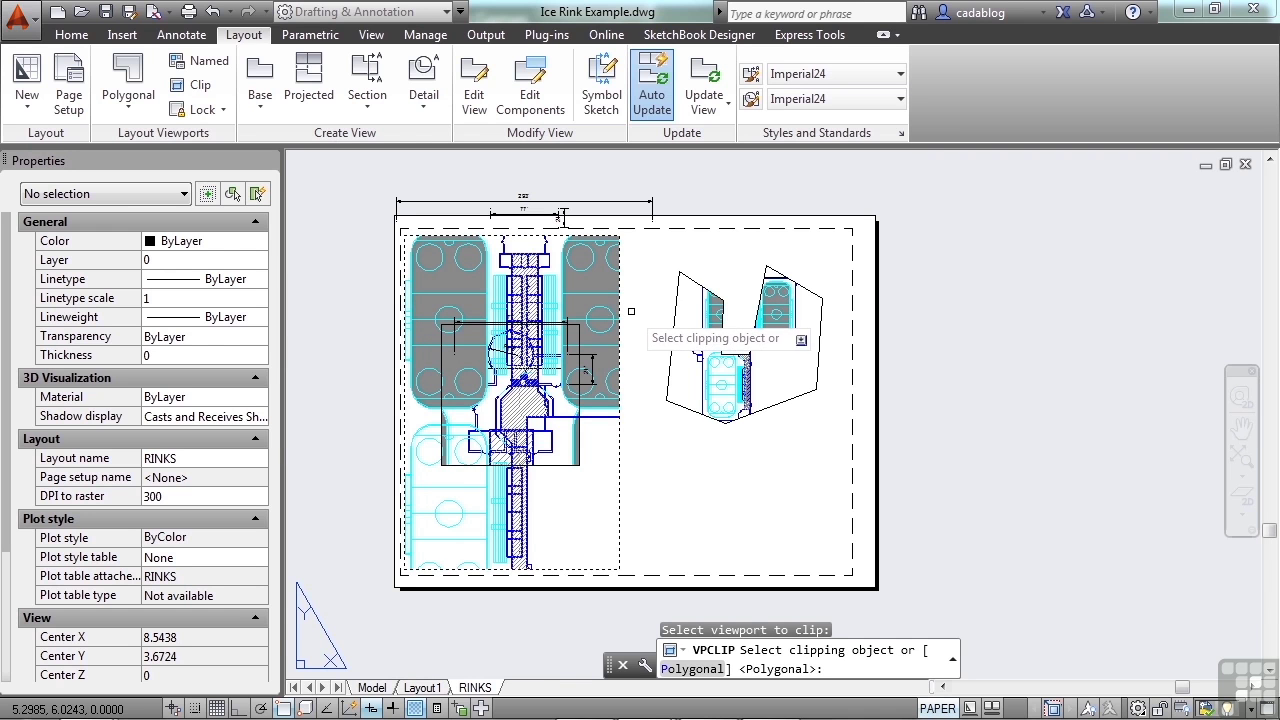
key("Return")
left_click(630, 321)
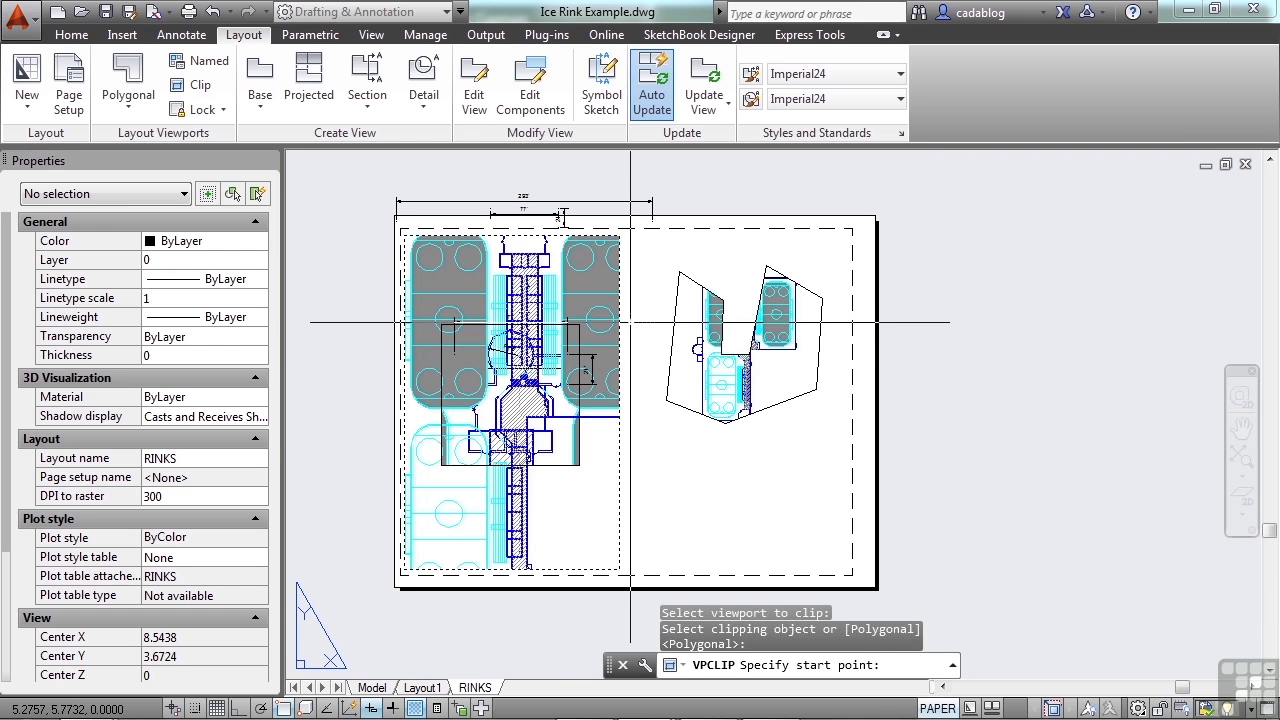
left_click(565, 240)
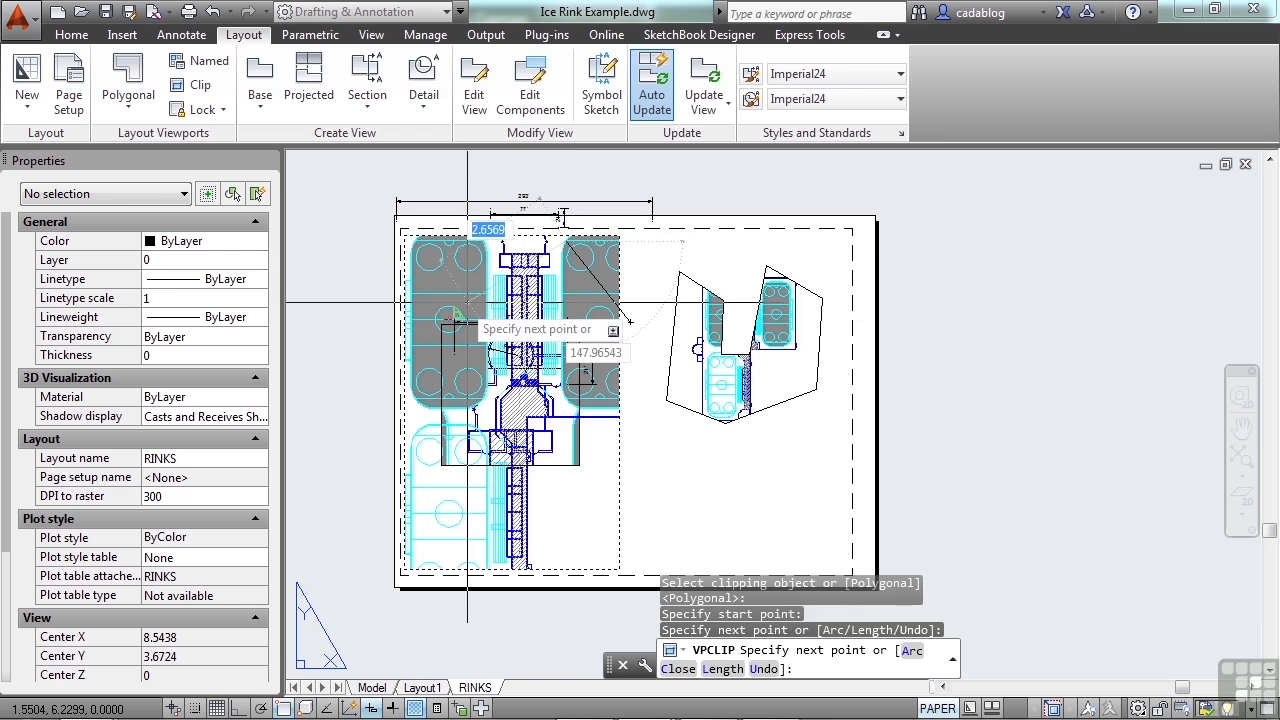
left_click(461, 311)
left_click(538, 492)
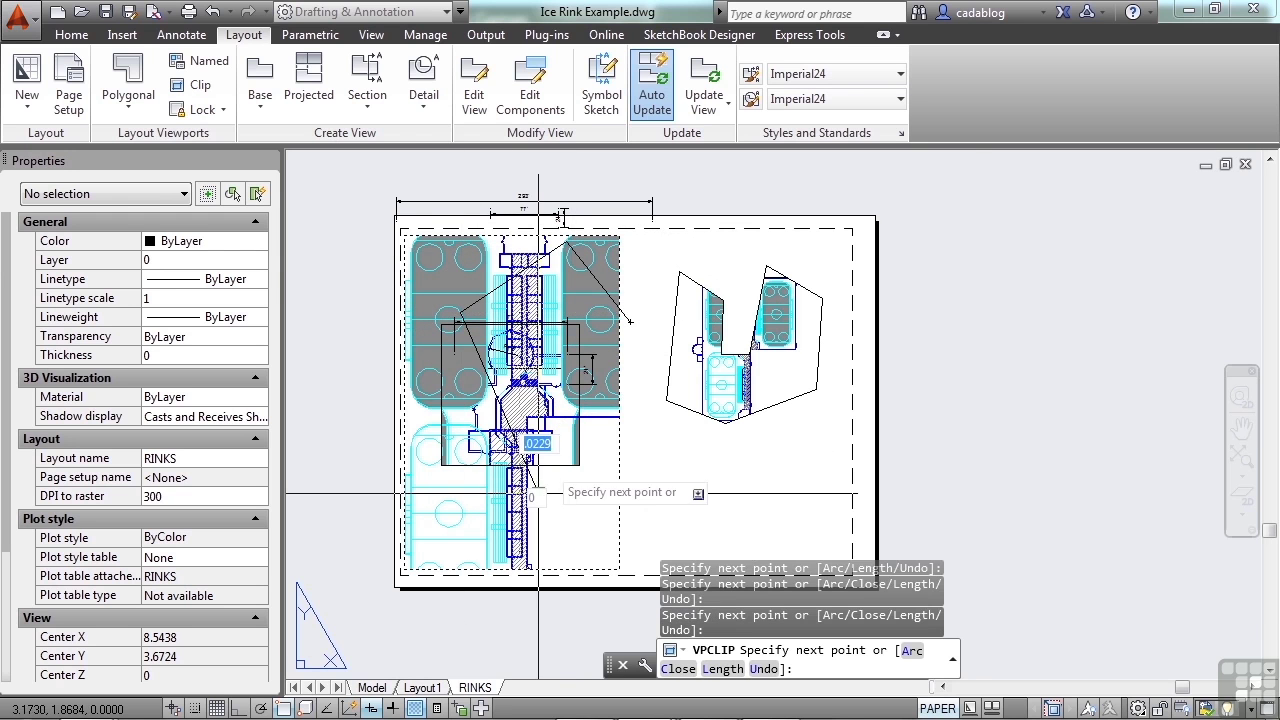
type("cl")
key("Return")
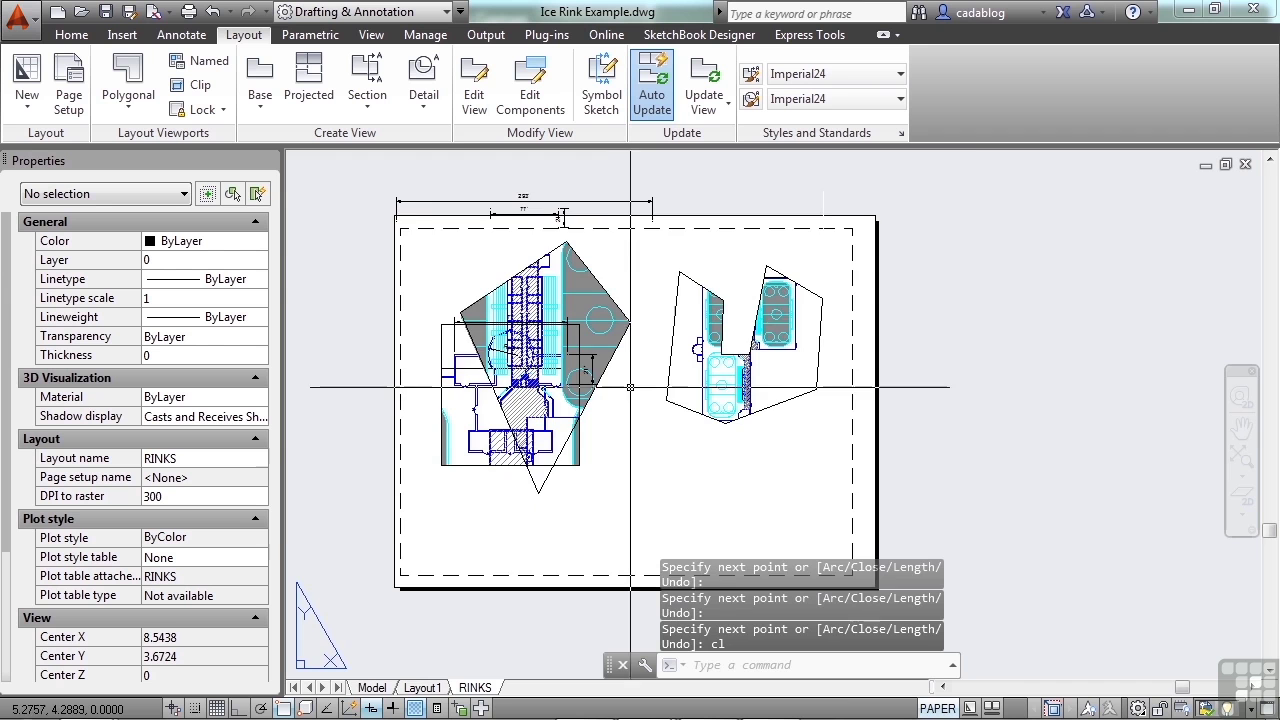
scroll(643, 394, "up", 2)
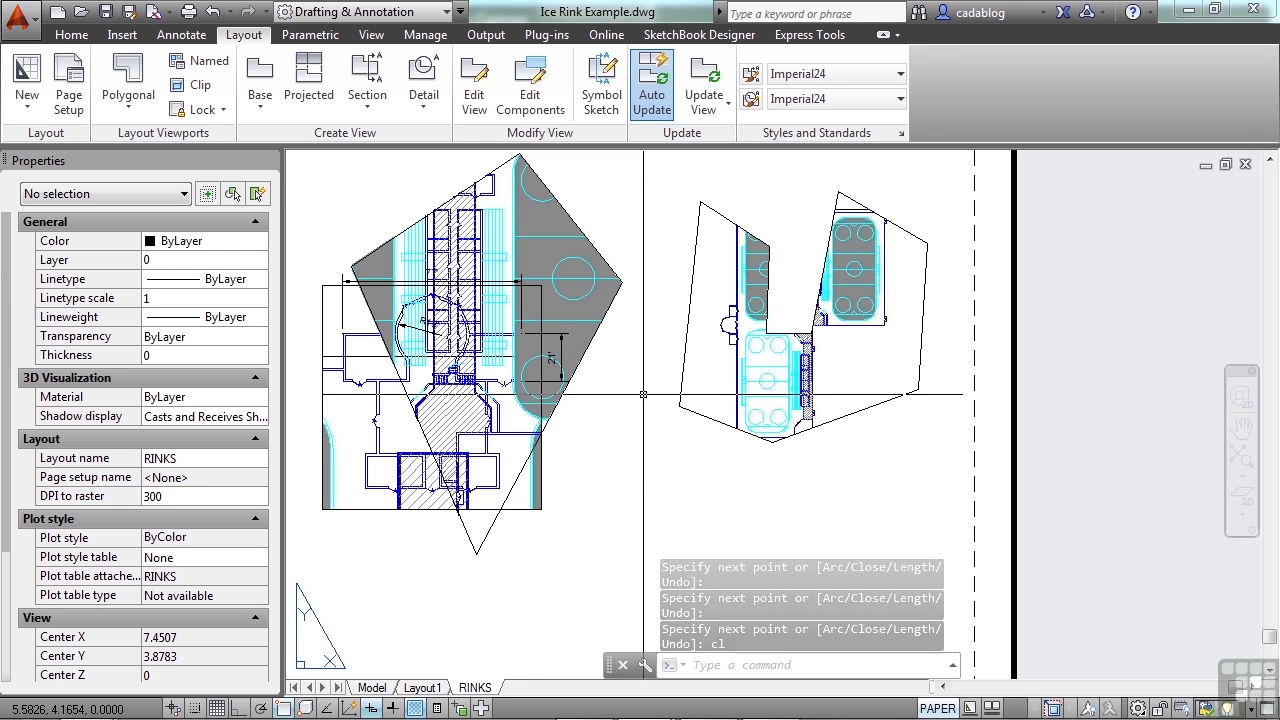
scroll(633, 404, "down", 2)
scroll(633, 404, "up", 2)
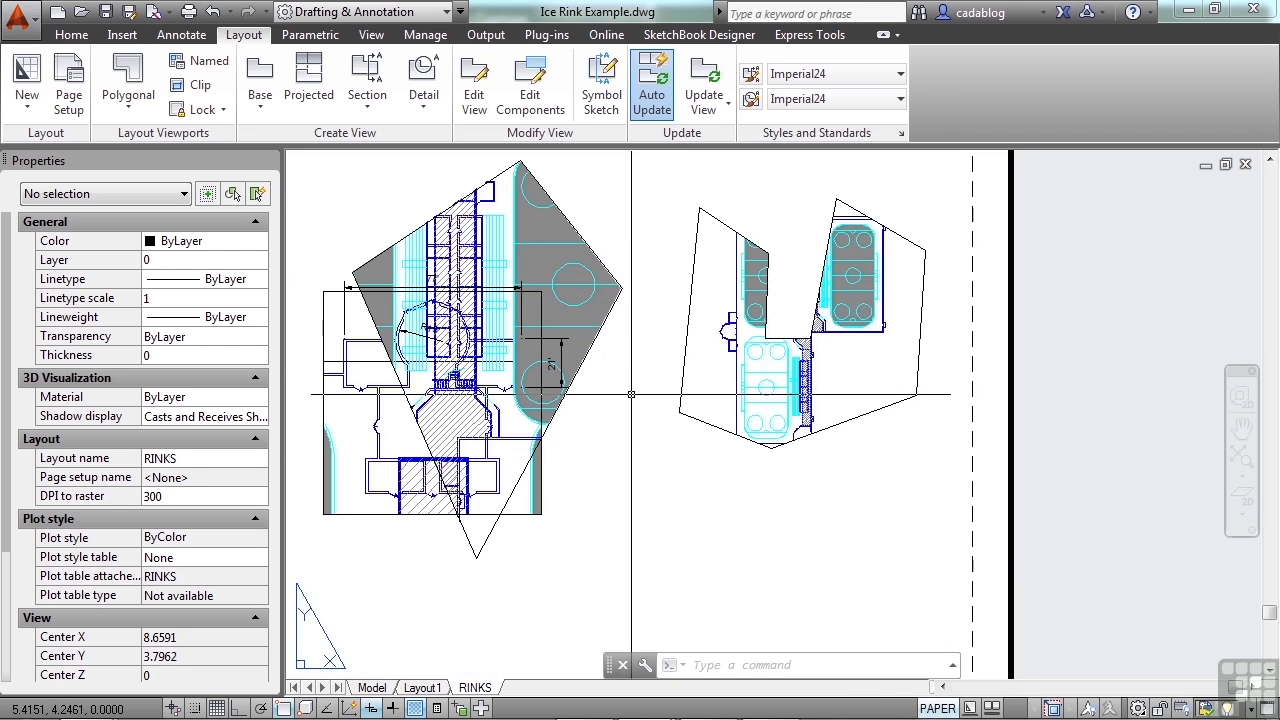